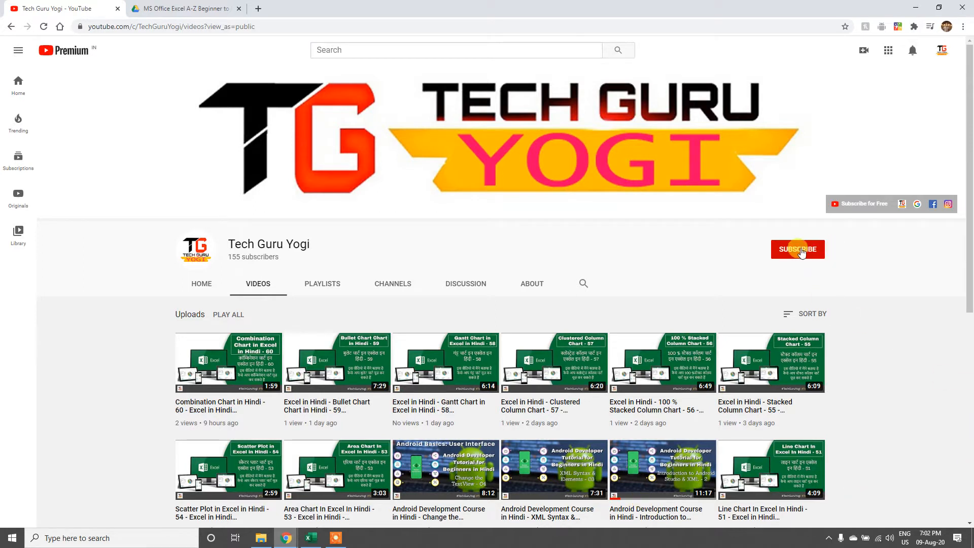
{"action": "left_click_drag", "start_coordinate": [227, 256], "coordinate": [283, 266]}
{"action": "left_click", "coordinate": [282, 264]}
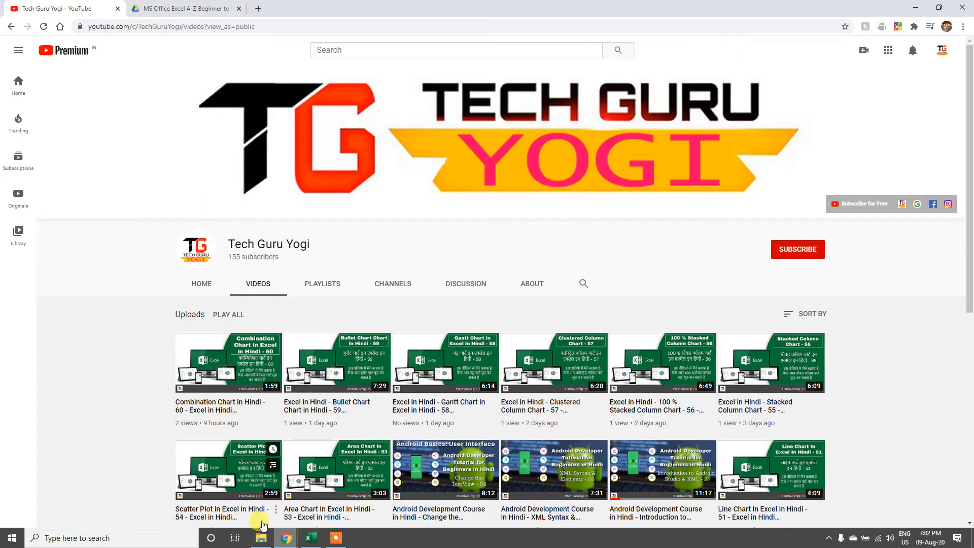
Step: Switch to the Excel workbook and auto-fit the widths of the Ad Cost column H and the Sales column G
{"action": "left_click", "coordinate": [310, 538]}
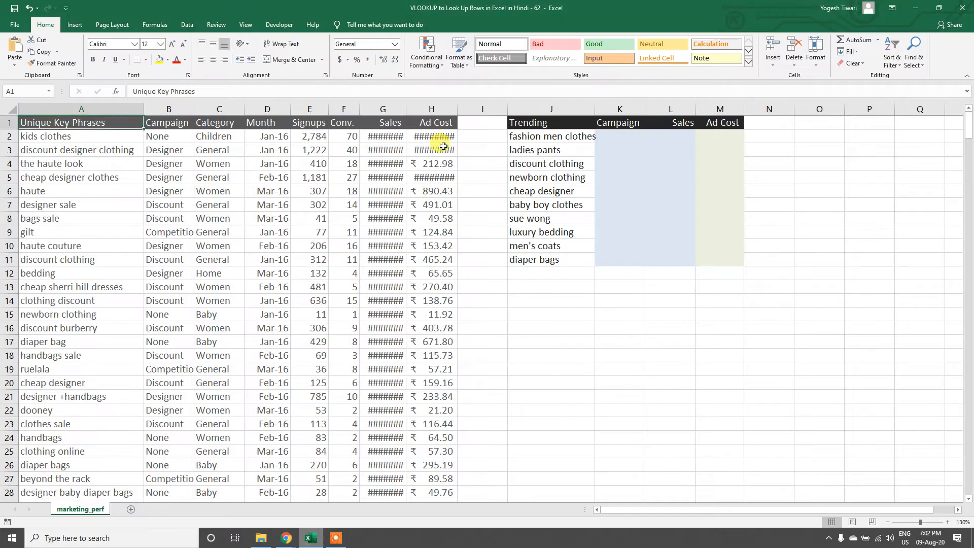
{"action": "double_click", "coordinate": [458, 109]}
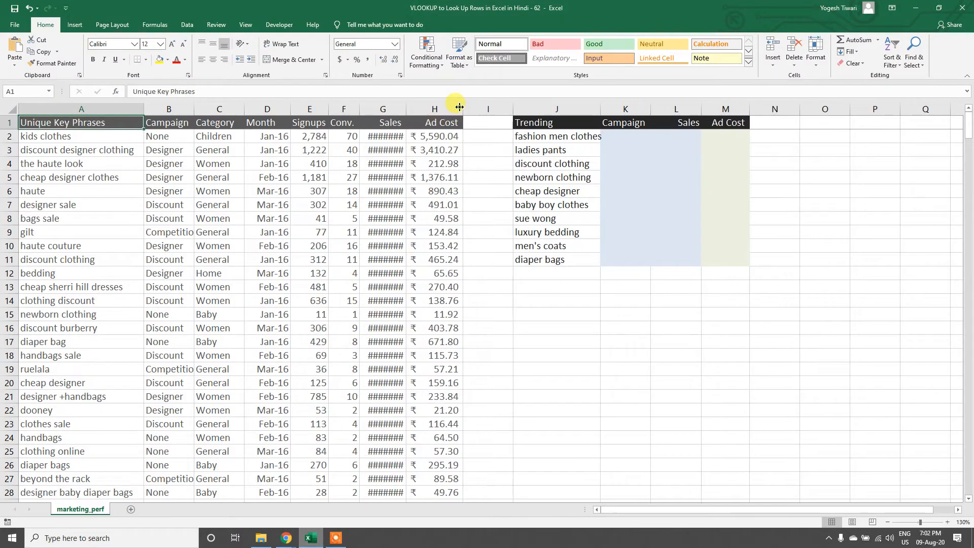
{"action": "double_click", "coordinate": [406, 109]}
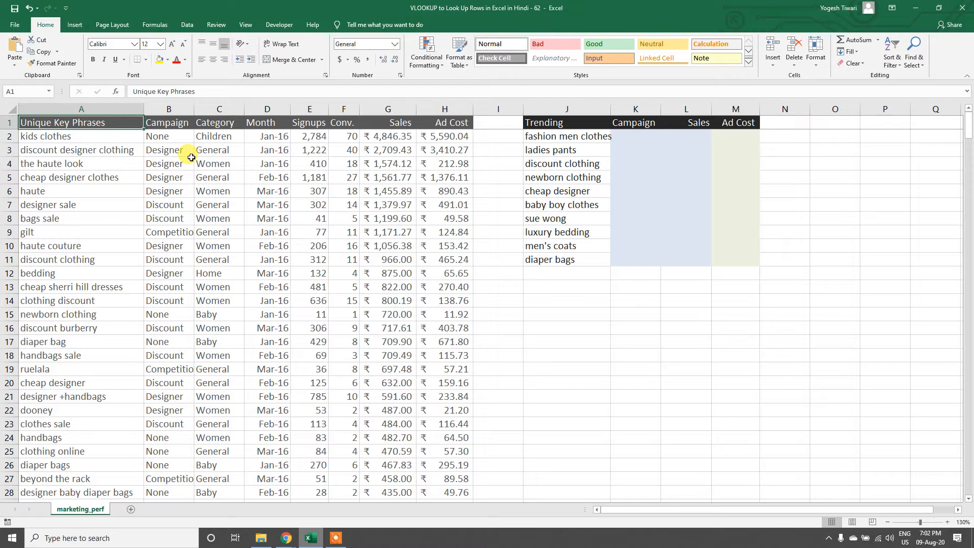
Step: Look through the first entries in the Unique Key Phrases column, from row 2 to row 11
{"action": "key", "text": "Down"}
{"action": "key", "text": "Down"}
{"action": "key", "text": "Down"}
{"action": "key", "text": "Down"}
{"action": "key", "text": "Down"}
{"action": "key", "text": "Down"}
{"action": "key", "text": "Down"}
{"action": "key", "text": "Down"}
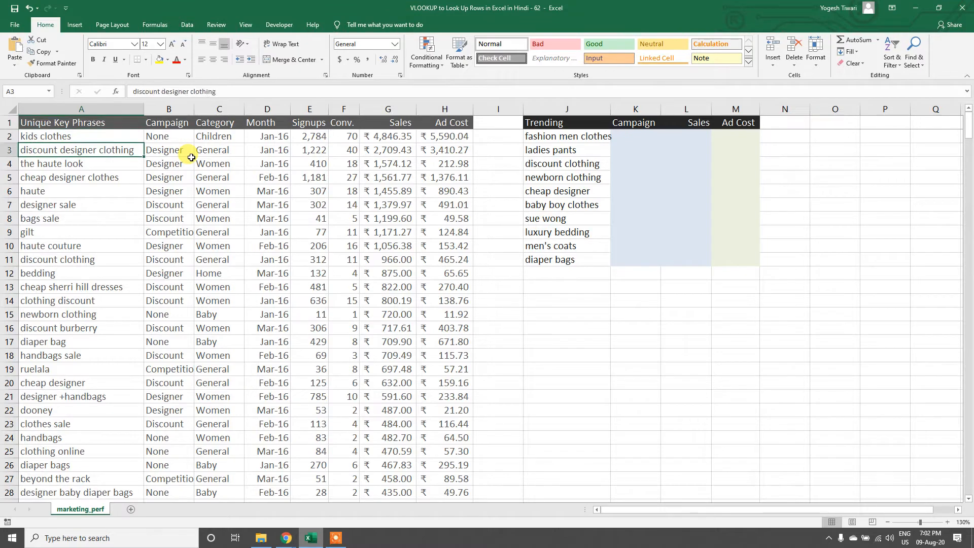
{"action": "key", "text": "Down"}
{"action": "key", "text": "Down"}
{"action": "key", "text": "Down"}
{"action": "key", "text": "Down"}
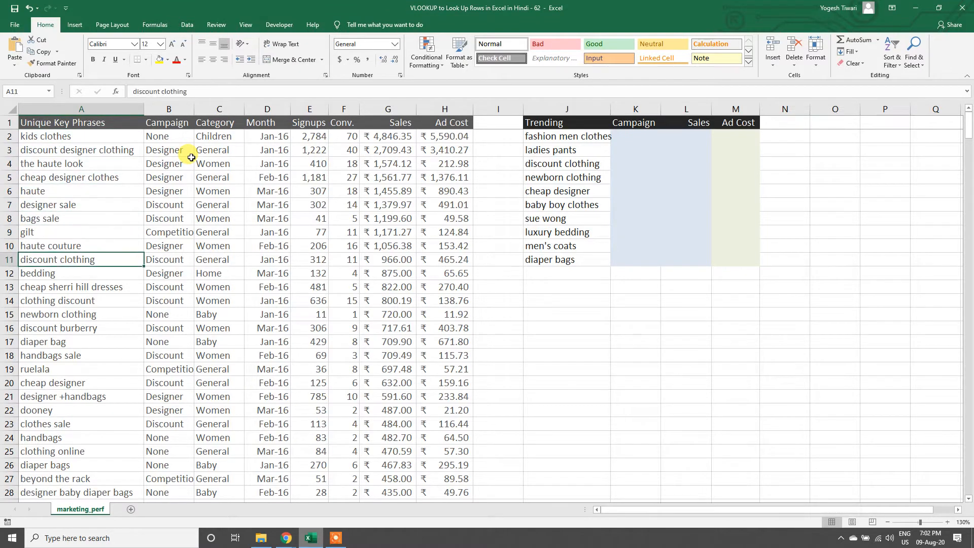
{"action": "key", "text": "Up"}
{"action": "key", "text": "Up"}
{"action": "key", "text": "Up"}
{"action": "key", "text": "Up"}
{"action": "key", "text": "Up"}
{"action": "key", "text": "Up"}
{"action": "key", "text": "Up"}
{"action": "key", "text": "Up"}
{"action": "key", "text": "Up"}
{"action": "key", "text": "Up"}
{"action": "key", "text": "Up"}
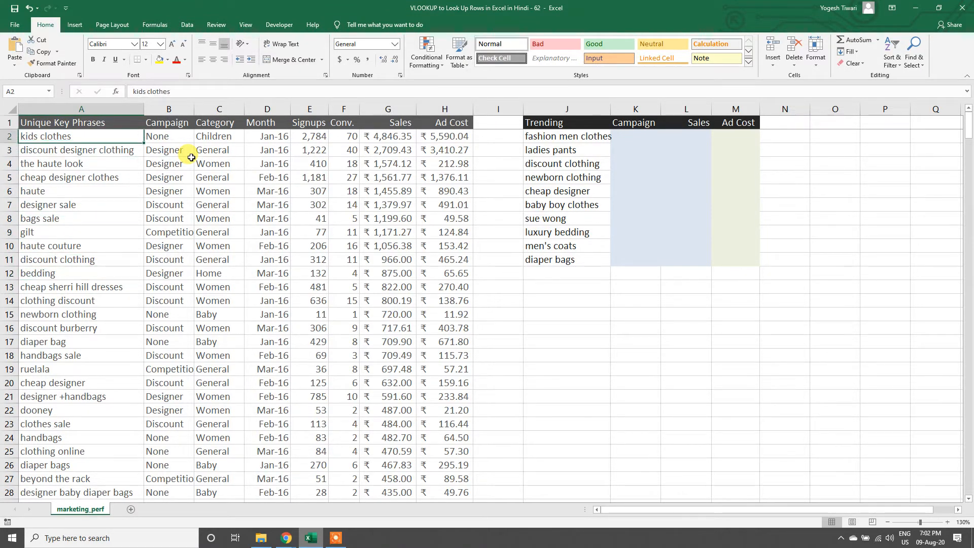
Step: Examine the fields of the "kids clothes" record in row 2, from Campaign across to Ad Cost
{"action": "key", "text": "Right"}
{"action": "key", "text": "Right"}
{"action": "key", "text": "Right"}
{"action": "key", "text": "Right"}
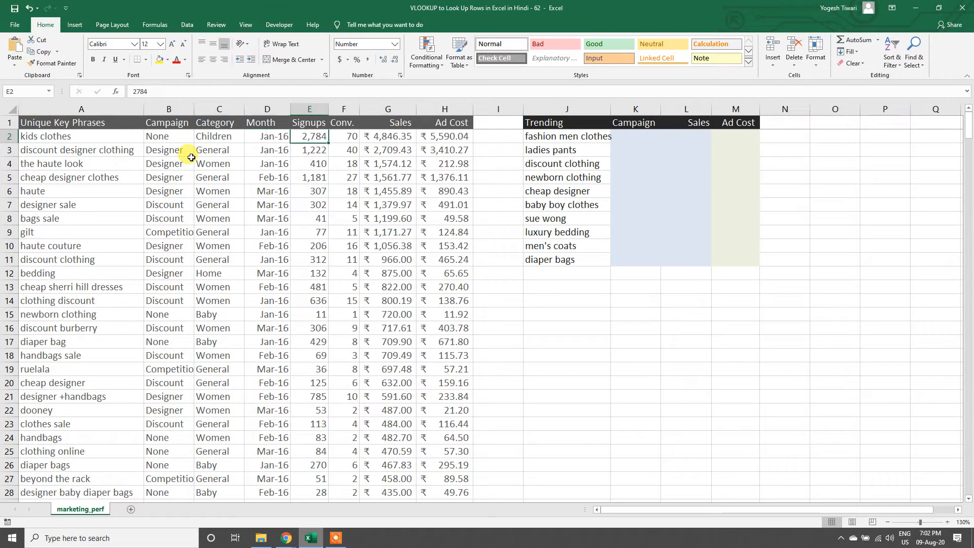
{"action": "key", "text": "Left"}
{"action": "key", "text": "Right"}
{"action": "key", "text": "Right"}
{"action": "key", "text": "Right"}
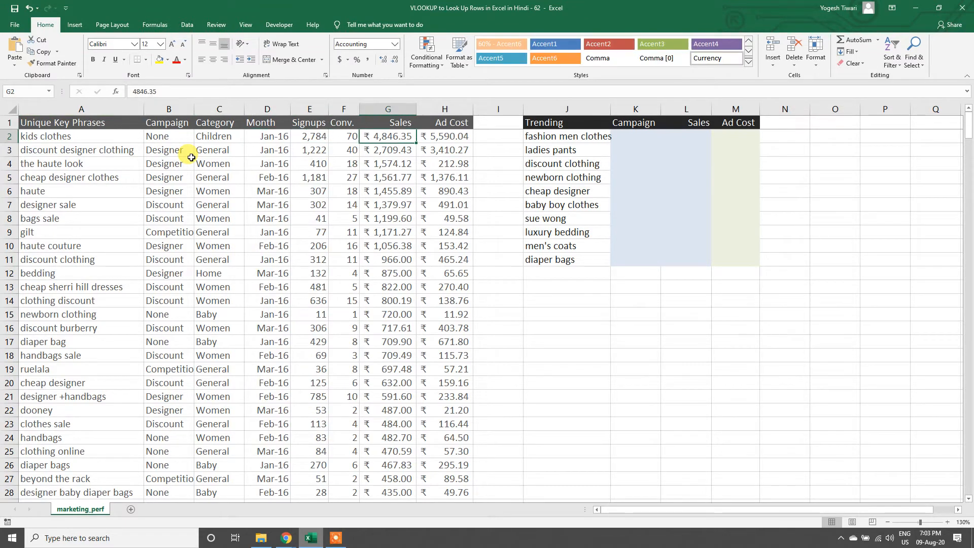
{"action": "key", "text": "Right"}
{"action": "key", "text": "Left"}
{"action": "key", "text": "Right"}
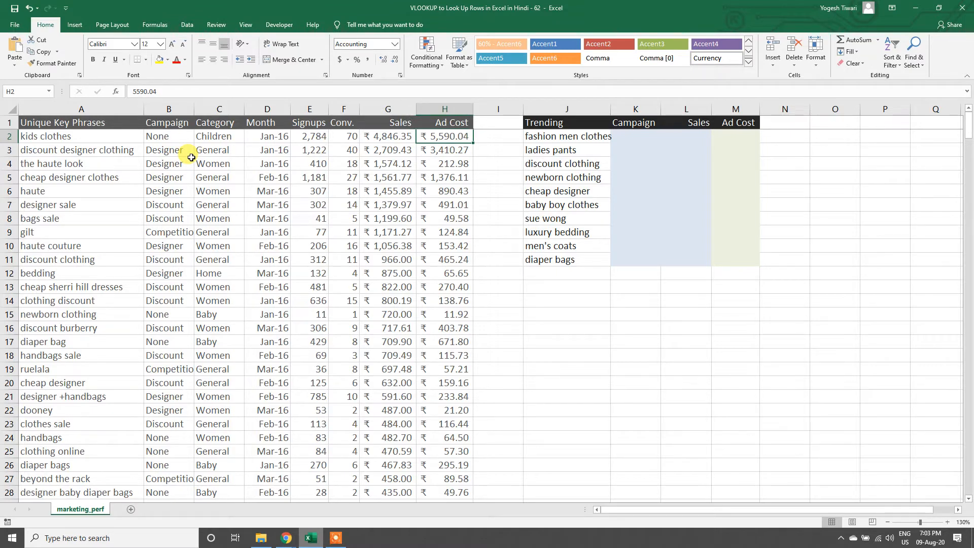
{"action": "key", "text": "Left"}
{"action": "key", "text": "Left"}
{"action": "key", "text": "Left"}
{"action": "key", "text": "Left"}
{"action": "key", "text": "Left"}
{"action": "key", "text": "Left"}
{"action": "key", "text": "Left"}
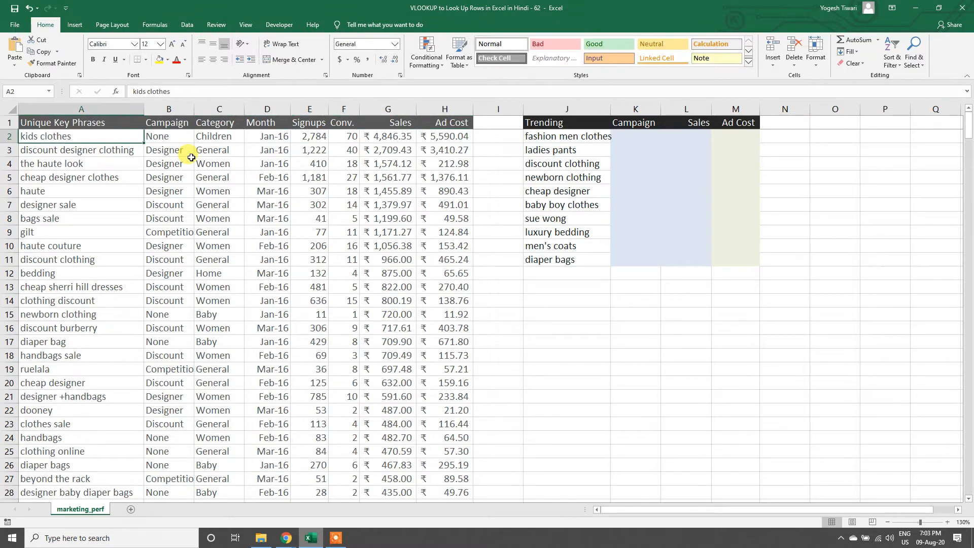
Step: Examine the Trending phrases in J2:J11 and the Campaign, Sales and Ad Cost columns beside them
{"action": "key", "text": "Right"}
{"action": "key", "text": "Right"}
{"action": "key", "text": "Right"}
{"action": "key", "text": "Right"}
{"action": "key", "text": "Right"}
{"action": "key", "text": "Right"}
{"action": "key", "text": "Right"}
{"action": "key", "text": "Right"}
{"action": "key", "text": "Right"}
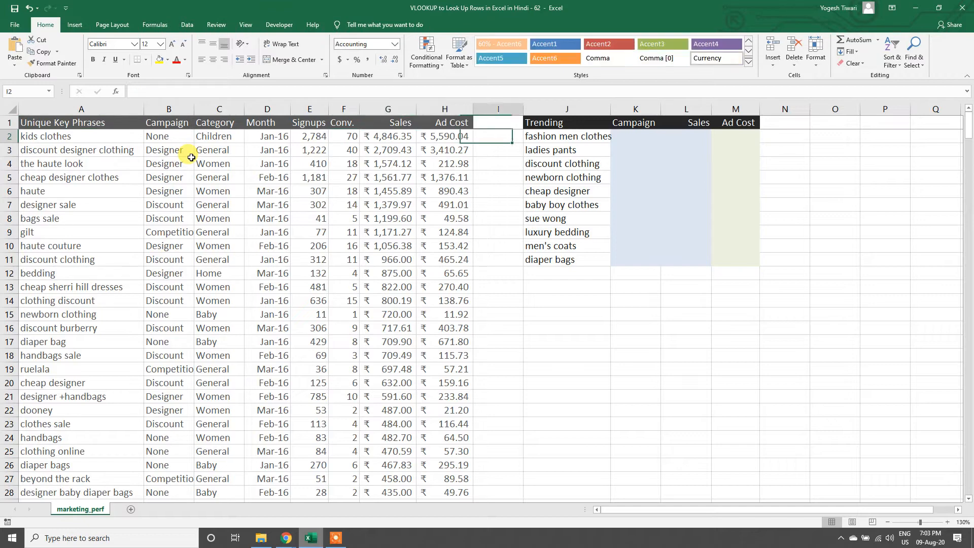
{"action": "key", "text": "ctrl+shift+Down"}
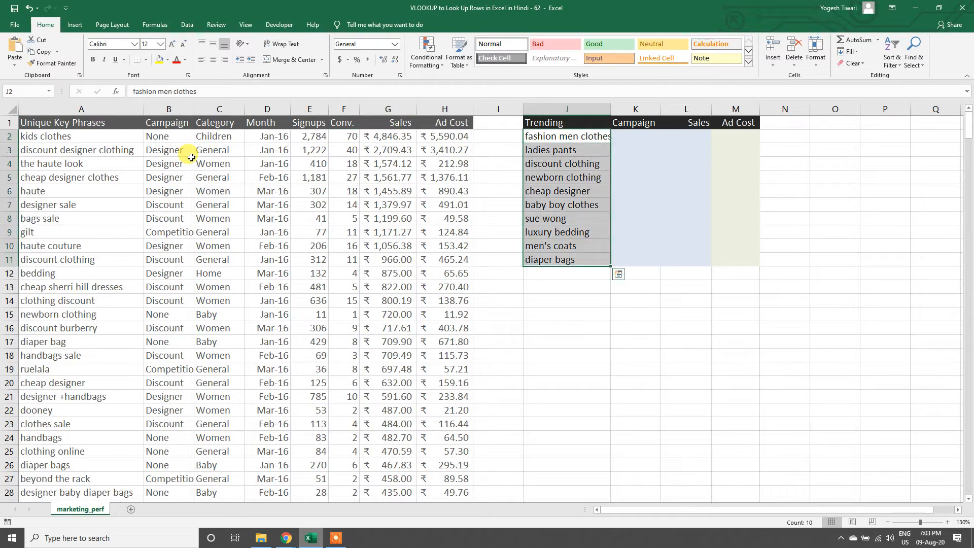
{"action": "key", "text": "Up"}
{"action": "key", "text": "Down"}
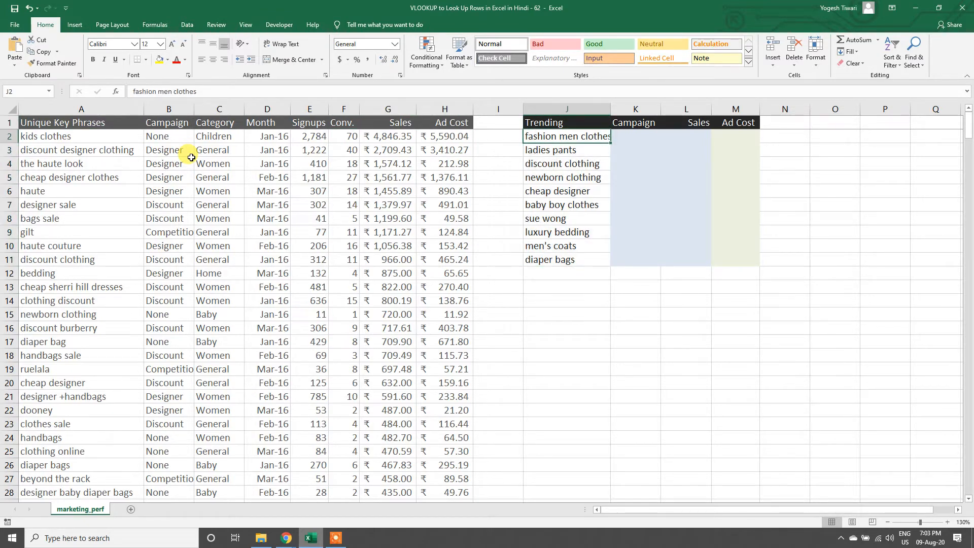
{"action": "key", "text": "Right"}
{"action": "key", "text": "Left"}
{"action": "key", "text": "ctrl+shift+Down"}
{"action": "key", "text": "Up"}
{"action": "key", "text": "Down"}
{"action": "key", "text": "ctrl+shift+Down"}
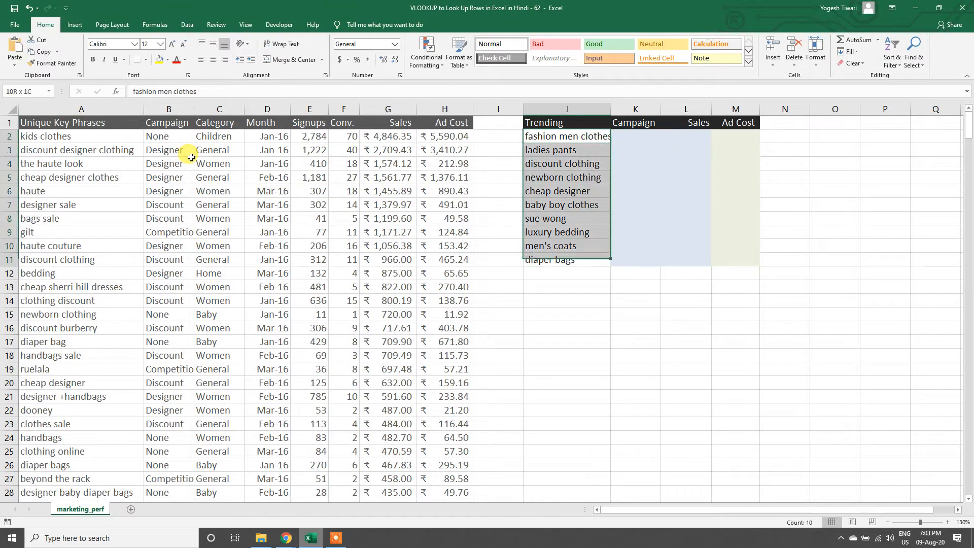
{"action": "key", "text": "Up"}
{"action": "key", "text": "Right"}
{"action": "key", "text": "Down"}
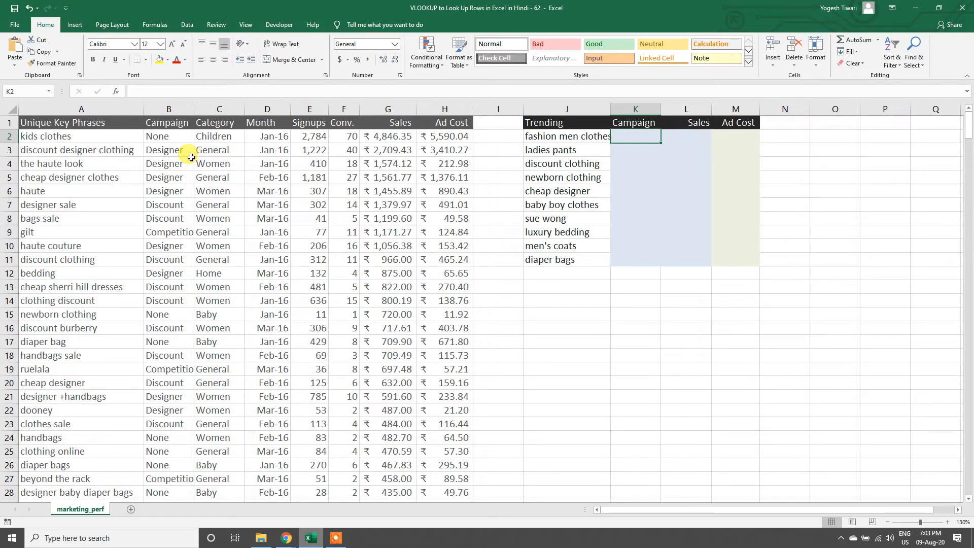
{"action": "key", "text": "Right"}
{"action": "key", "text": "Right"}
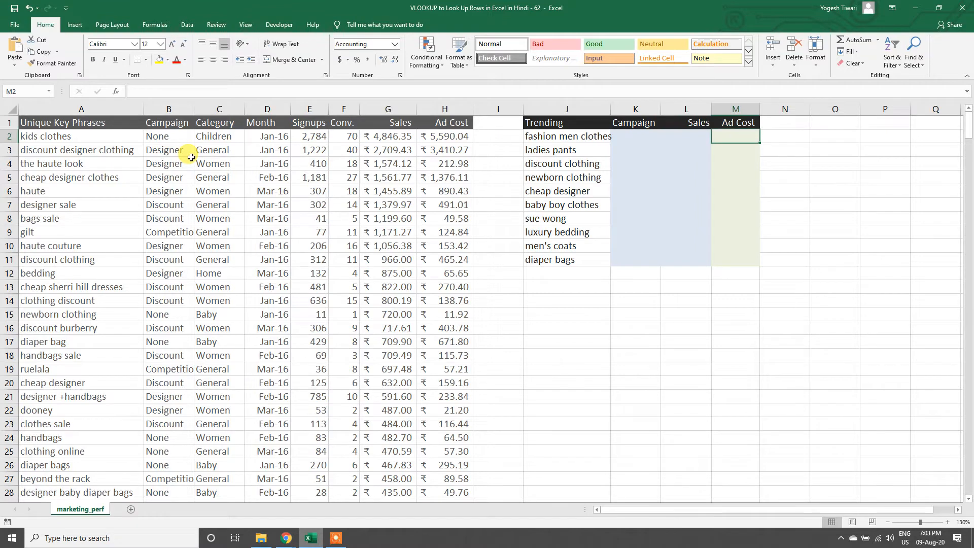
Step: Examine the Unique Key Phrases list down to its last row and compare the column headings of both tables
{"action": "key", "text": "Left"}
{"action": "key", "text": "Left"}
{"action": "key", "text": "Left"}
{"action": "key", "text": "Left"}
{"action": "key", "text": "Left"}
{"action": "key", "text": "Left"}
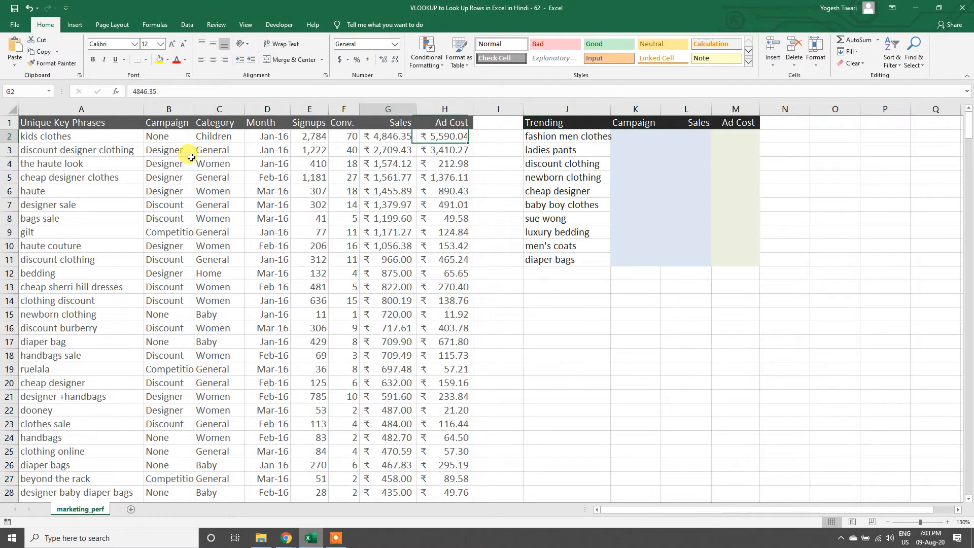
{"action": "key", "text": "ctrl+Left"}
{"action": "key", "text": "ctrl+shift+Down"}
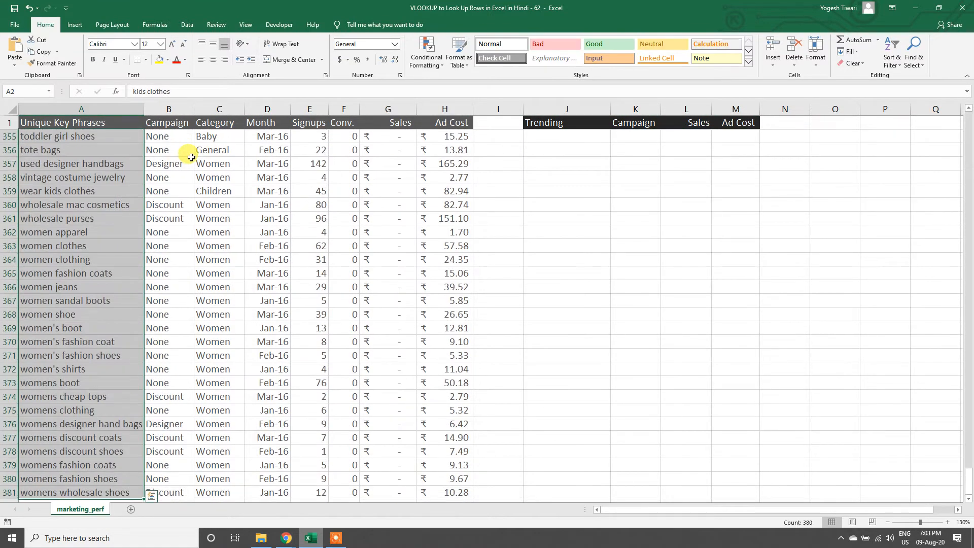
{"action": "key", "text": "Up"}
{"action": "key", "text": "Down"}
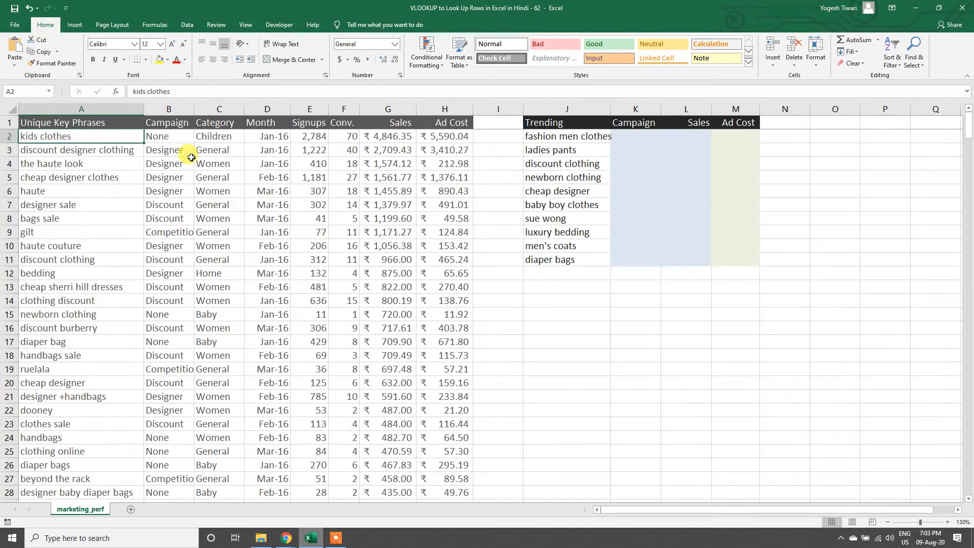
{"action": "key", "text": "Up"}
{"action": "key", "text": "Right"}
{"action": "key", "text": "Right"}
{"action": "key", "text": "Right"}
{"action": "key", "text": "Right"}
{"action": "key", "text": "Right"}
{"action": "key", "text": "Right"}
{"action": "key", "text": "Right"}
{"action": "key", "text": "Right"}
{"action": "key", "text": "Right"}
{"action": "key", "text": "Right"}
{"action": "key", "text": "Right"}
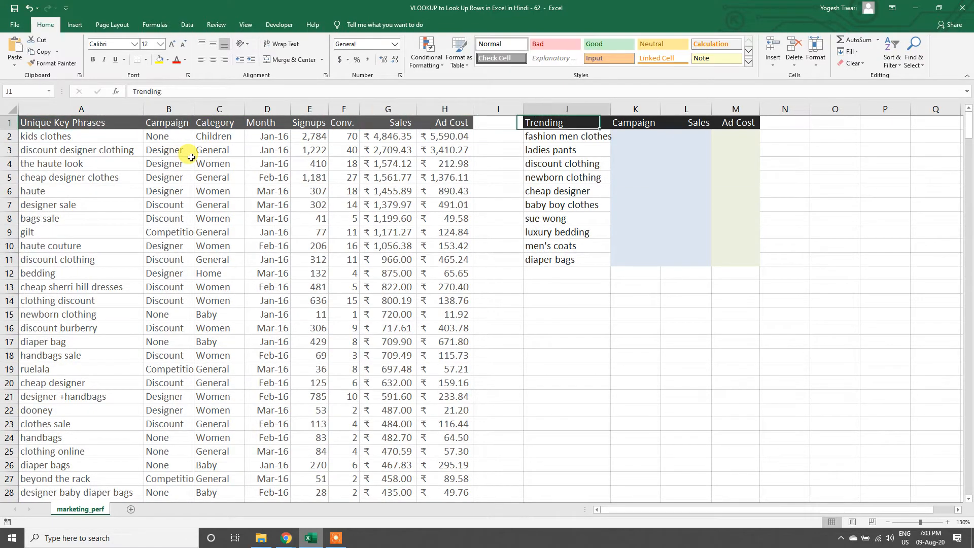
{"action": "key", "text": "Left"}
{"action": "key", "text": "Down"}
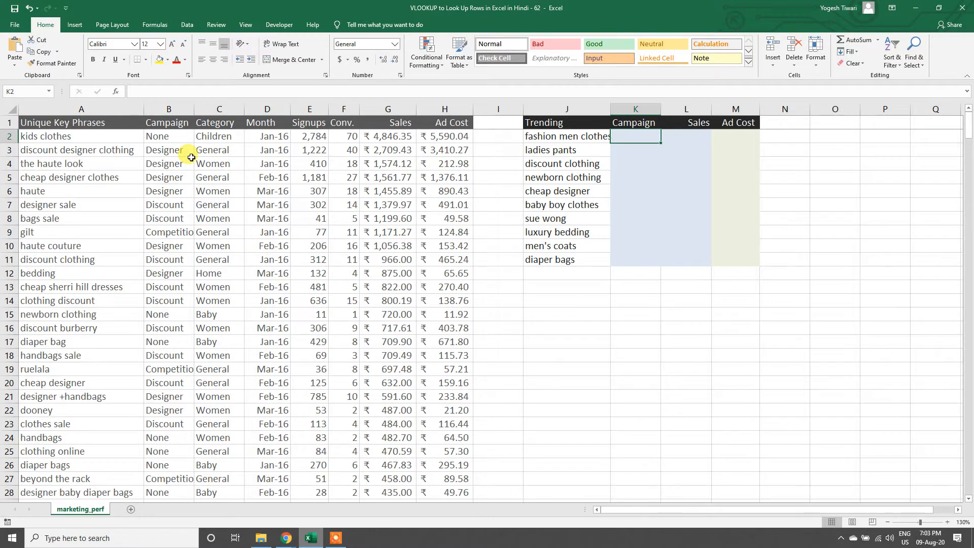
{"action": "type", "text": "=vl"}
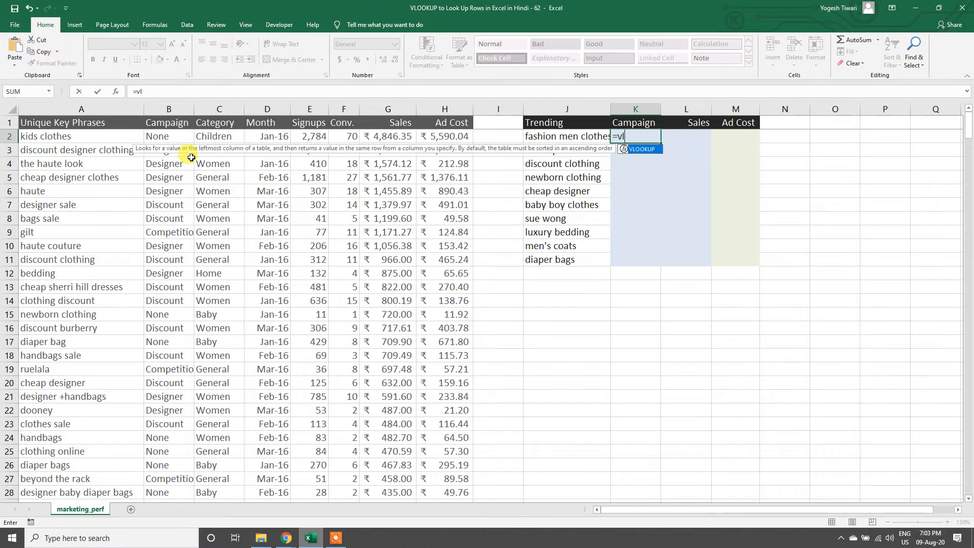
{"action": "key", "text": "Tab"}
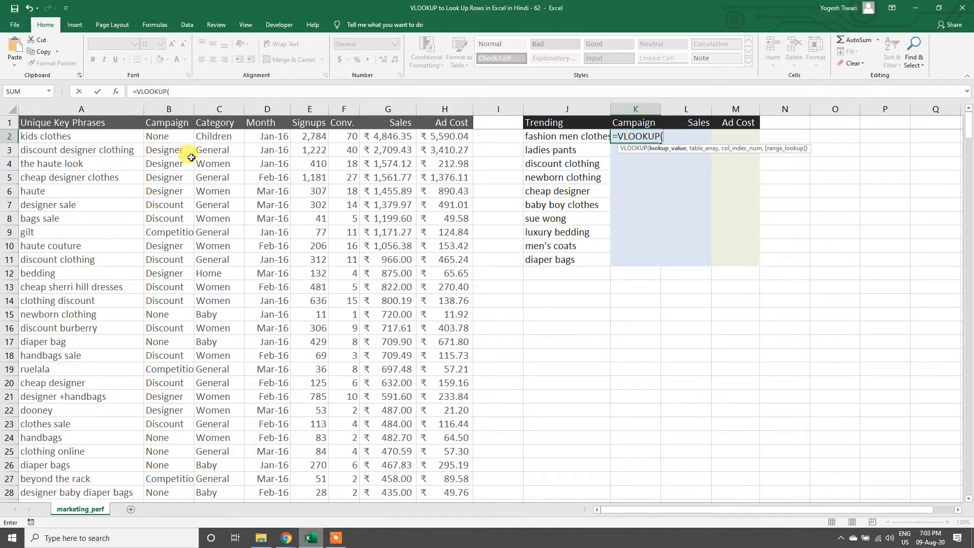
{"action": "key", "text": "Left"}
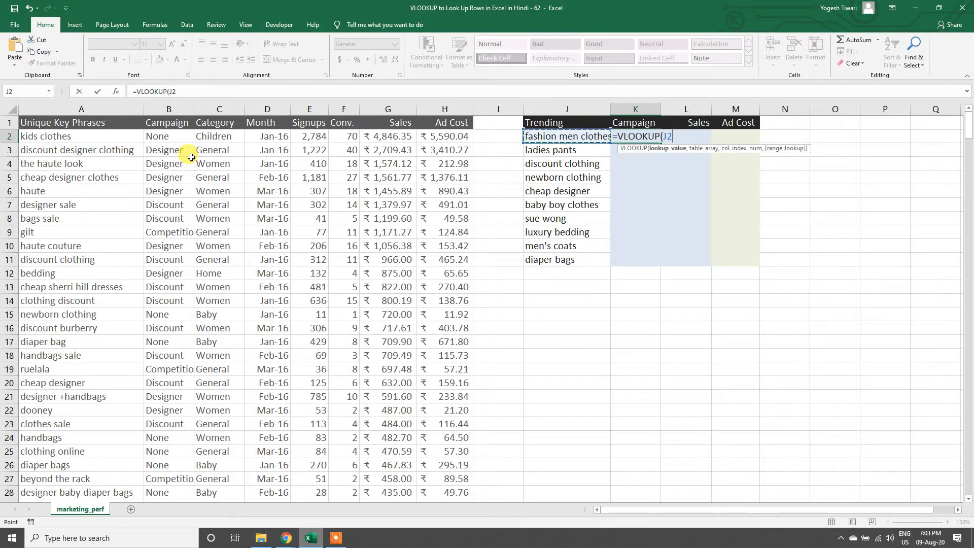
{"action": "type", "text": ","}
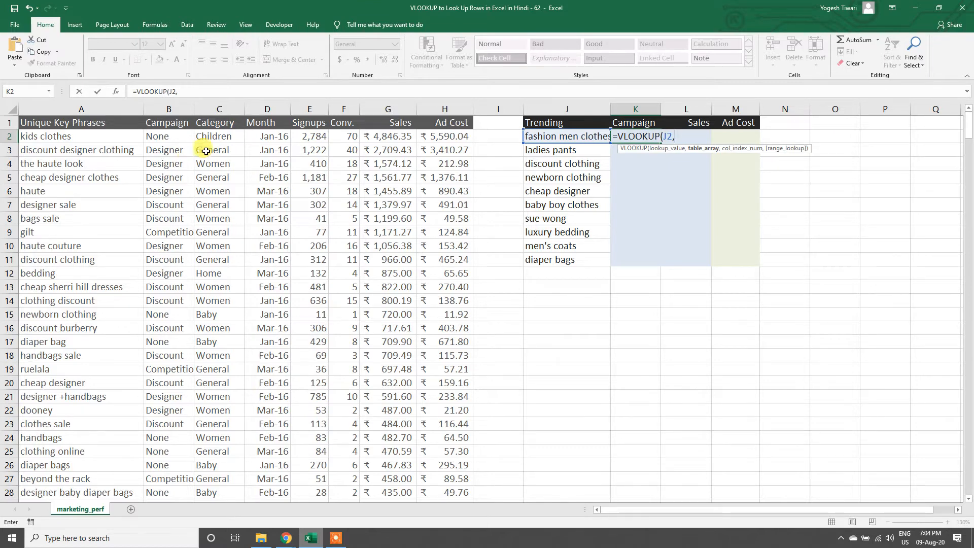
{"action": "key", "text": "Escape"}
Step: Review the lookup values in the Trending list by selecting J2:J11
{"action": "left_click", "coordinate": [547, 138]}
{"action": "left_click_drag", "start_coordinate": [546, 138], "coordinate": [553, 263]}
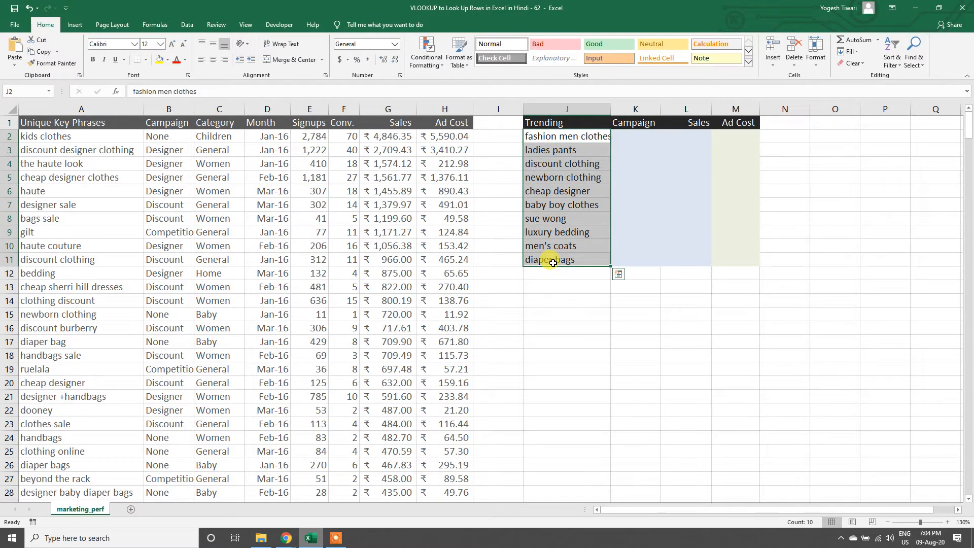
{"action": "left_click", "coordinate": [539, 136]}
Step: Enter =VLOOKUP(J2,A:H,2,0) in K2 to look up the campaign for the first trending phrase with an exact match
{"action": "left_click", "coordinate": [638, 137]}
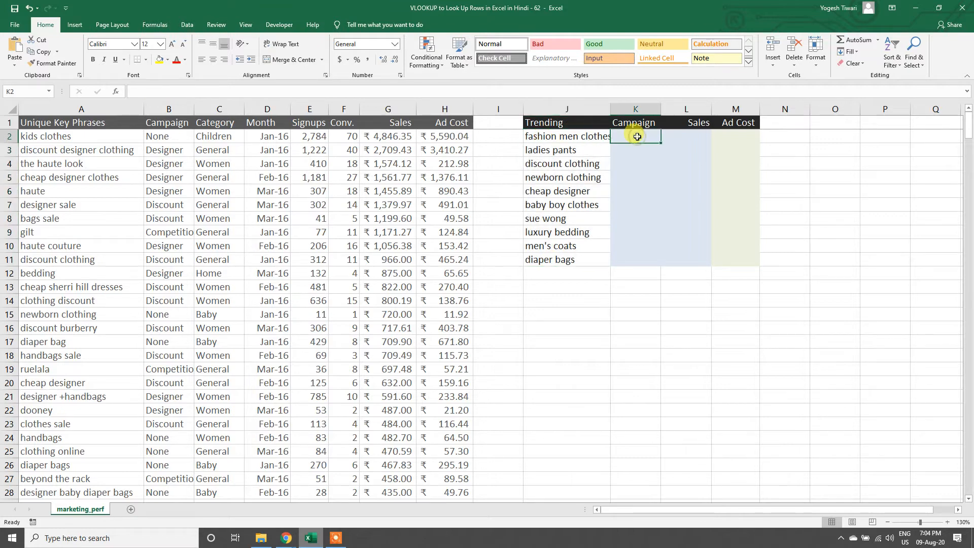
{"action": "type", "text": "=vlo"}
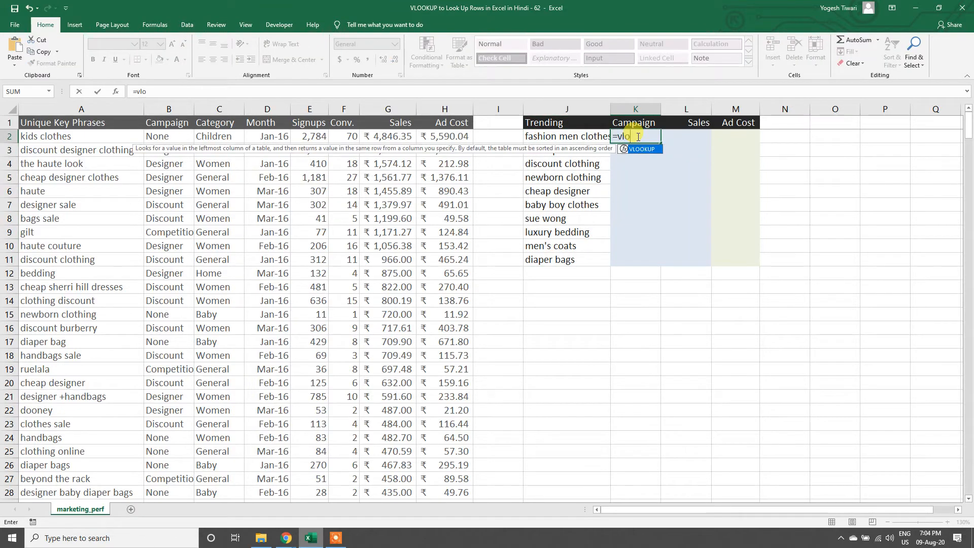
{"action": "key", "text": "Tab"}
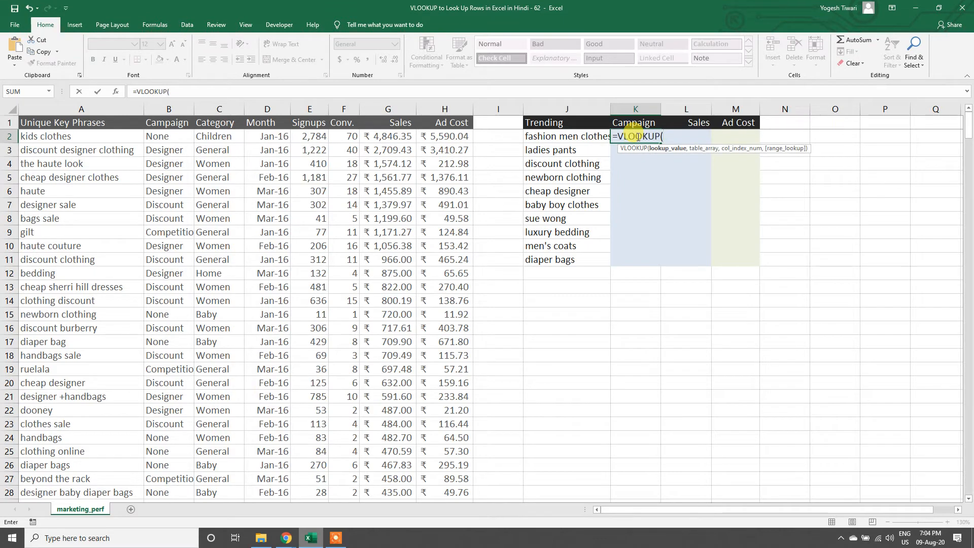
{"action": "key", "text": "Left"}
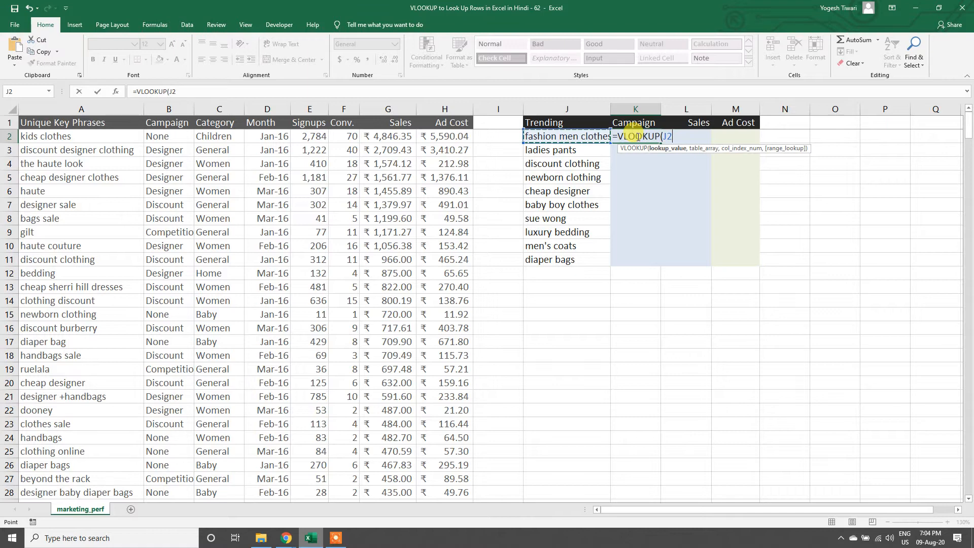
{"action": "type", "text": ","}
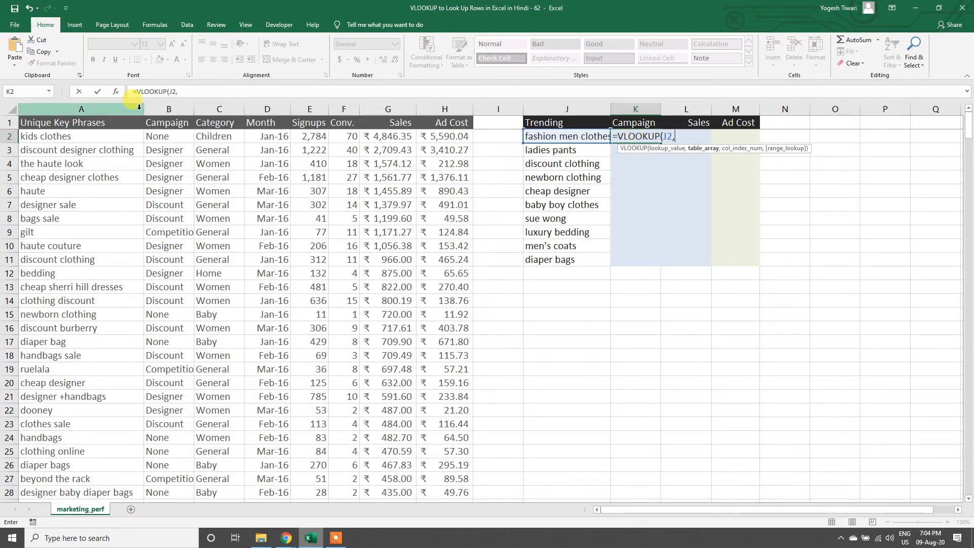
{"action": "left_click", "coordinate": [115, 106]}
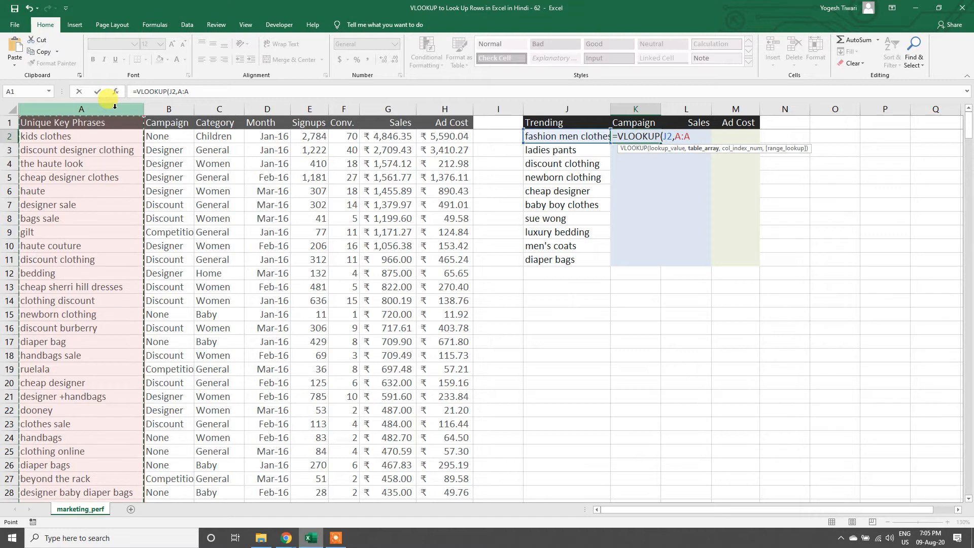
{"action": "left_click_drag", "start_coordinate": [115, 106], "coordinate": [449, 99]}
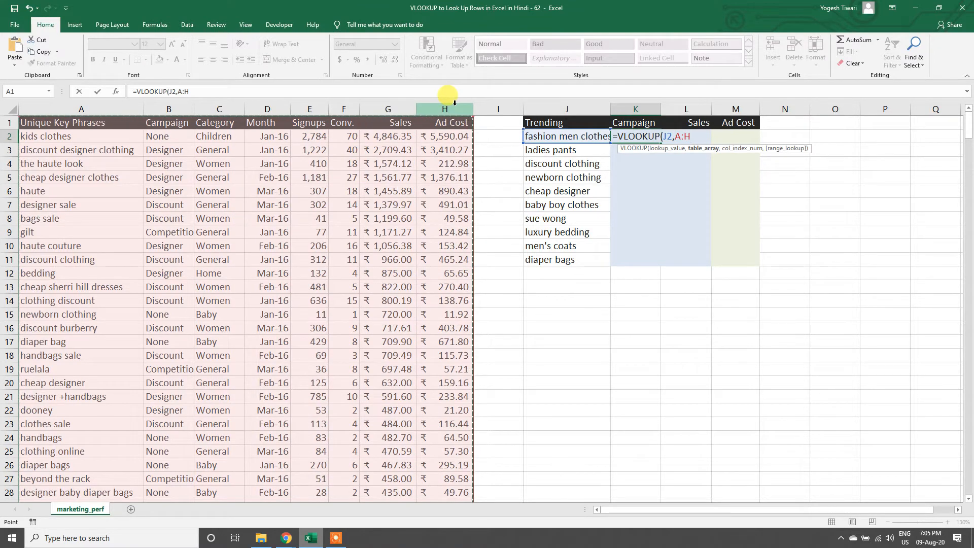
{"action": "type", "text": ",2"}
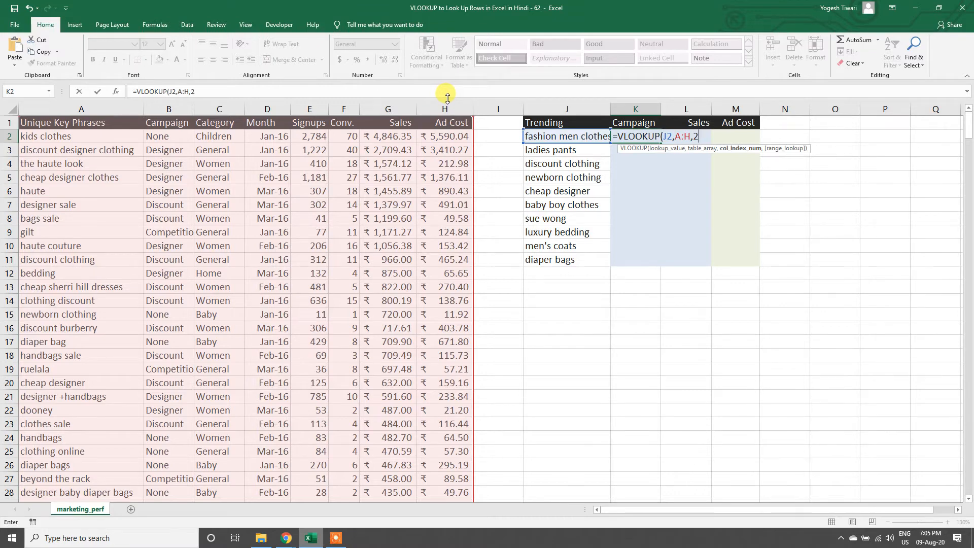
{"action": "type", "text": ","}
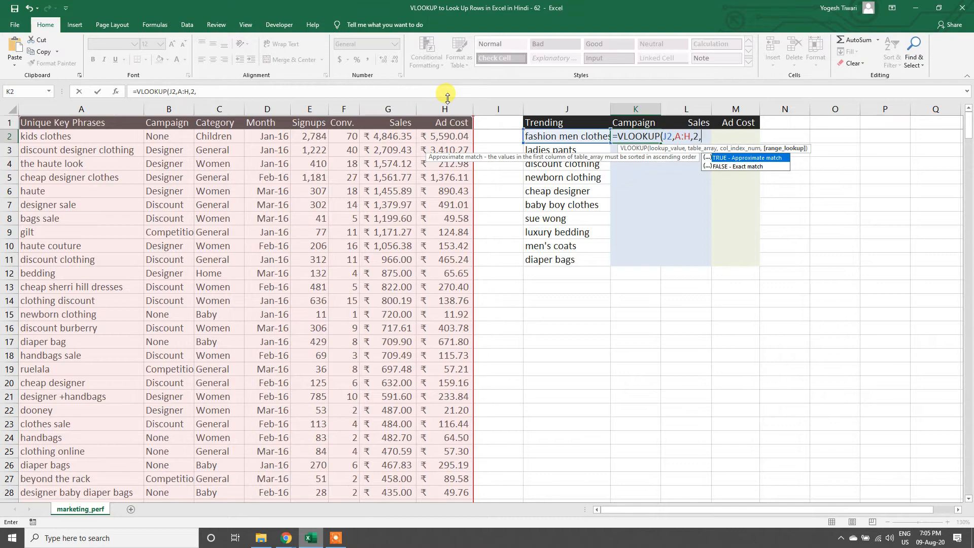
{"action": "type", "text": "0"}
{"action": "key", "text": "Return"}
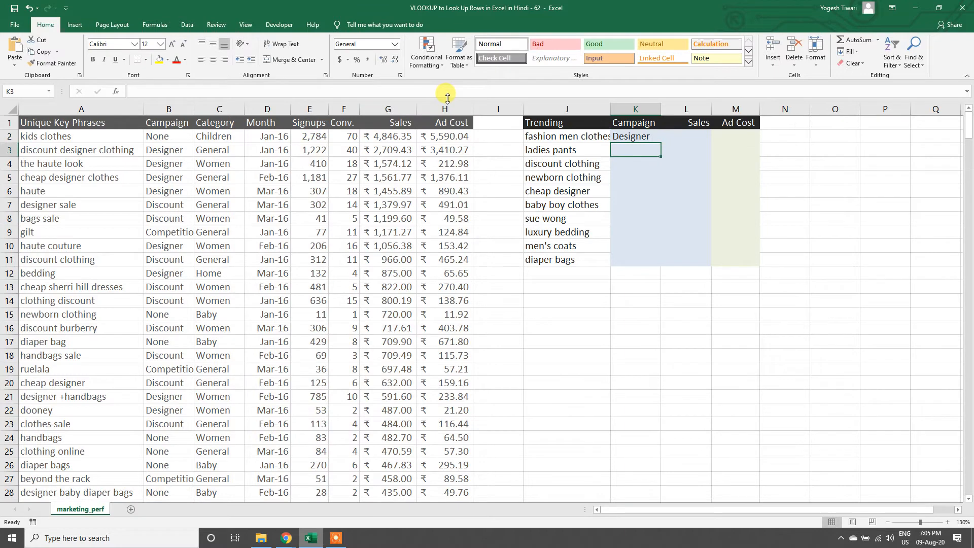
Step: Fill the Campaign lookup formula from K2 down to K11
{"action": "left_click", "coordinate": [564, 137]}
{"action": "left_click", "coordinate": [634, 137]}
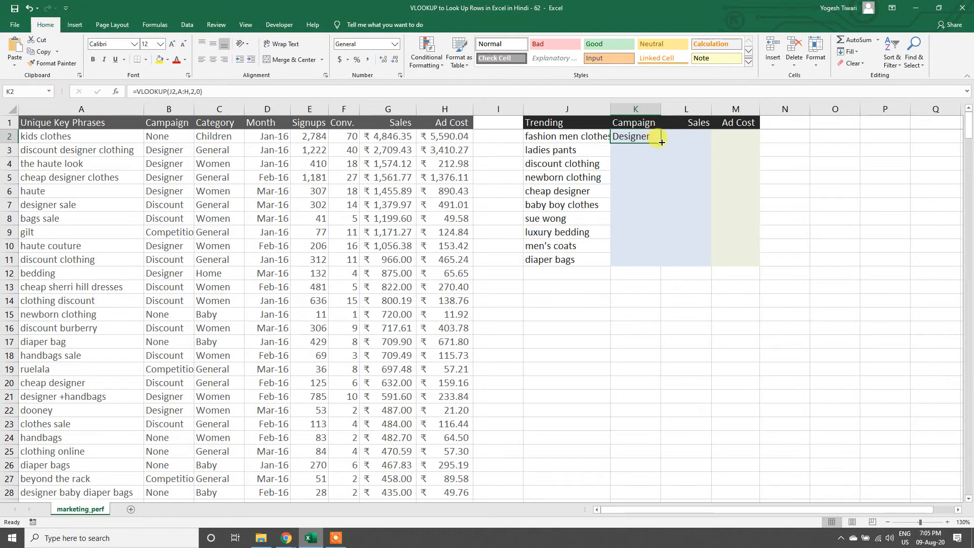
{"action": "double_click", "coordinate": [662, 143]}
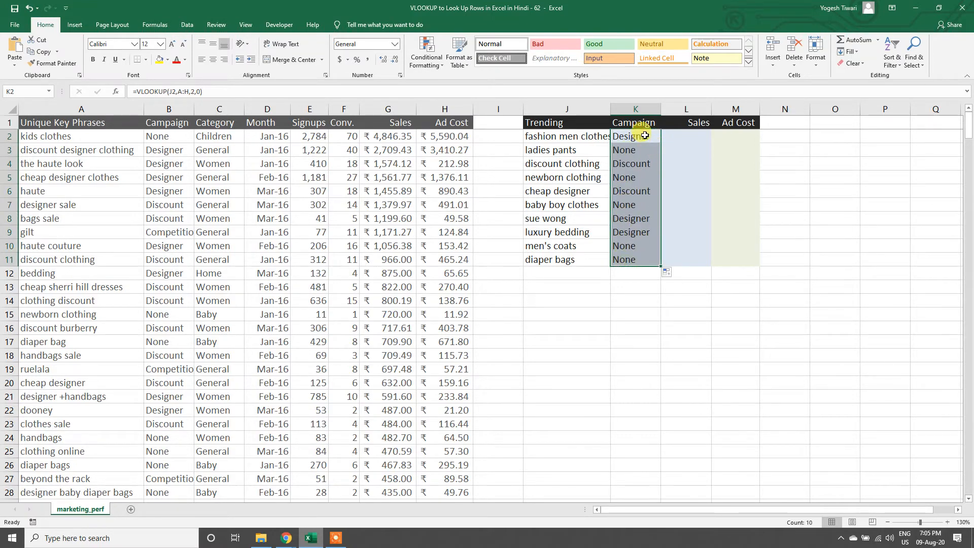
Step: Enter =VLOOKUP(J2,A:H,7,0) in L2 to look up the sales for the first trending phrase
{"action": "left_click", "coordinate": [672, 141]}
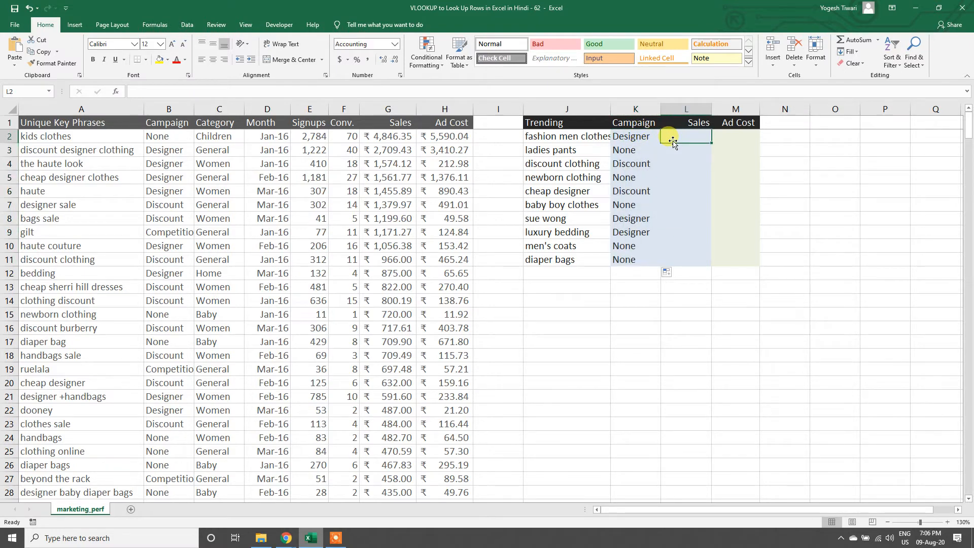
{"action": "type", "text": "=vl"}
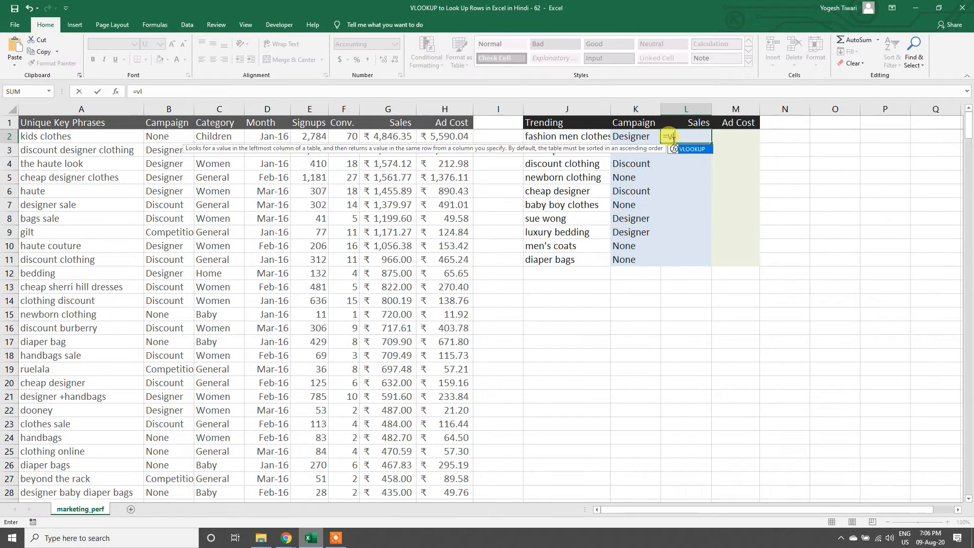
{"action": "key", "text": "Tab"}
{"action": "key", "text": "Left"}
{"action": "key", "text": "Left"}
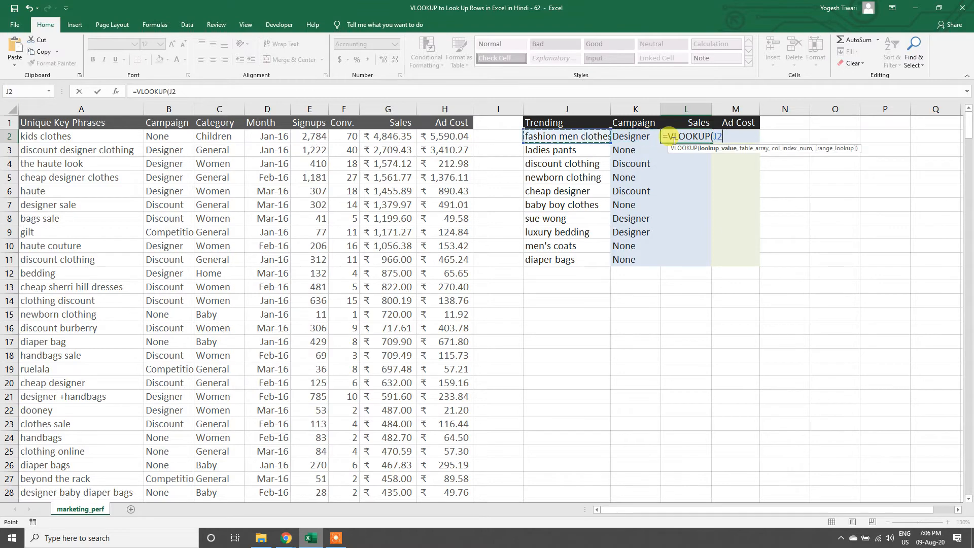
{"action": "type", "text": ","}
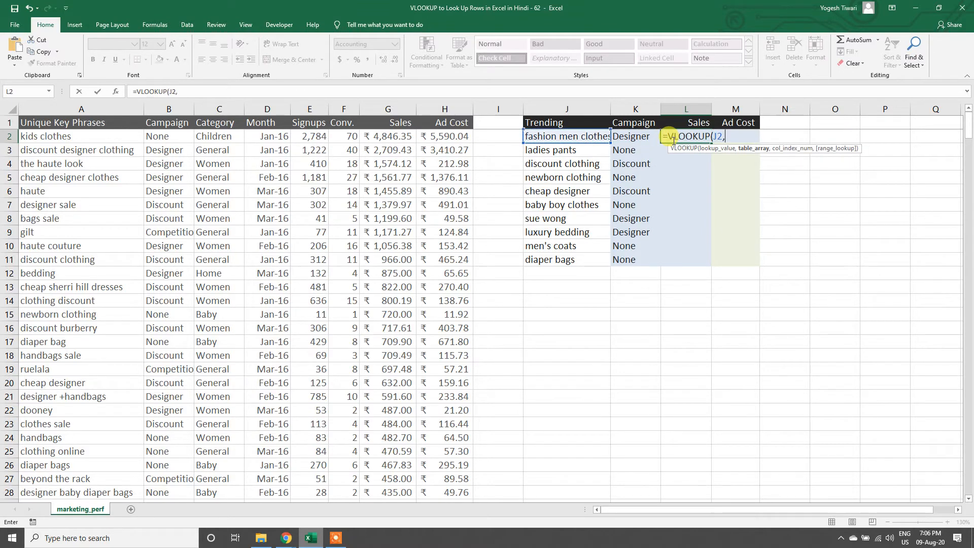
{"action": "left_click_drag", "start_coordinate": [76, 109], "coordinate": [463, 122]}
{"action": "type", "text": ","}
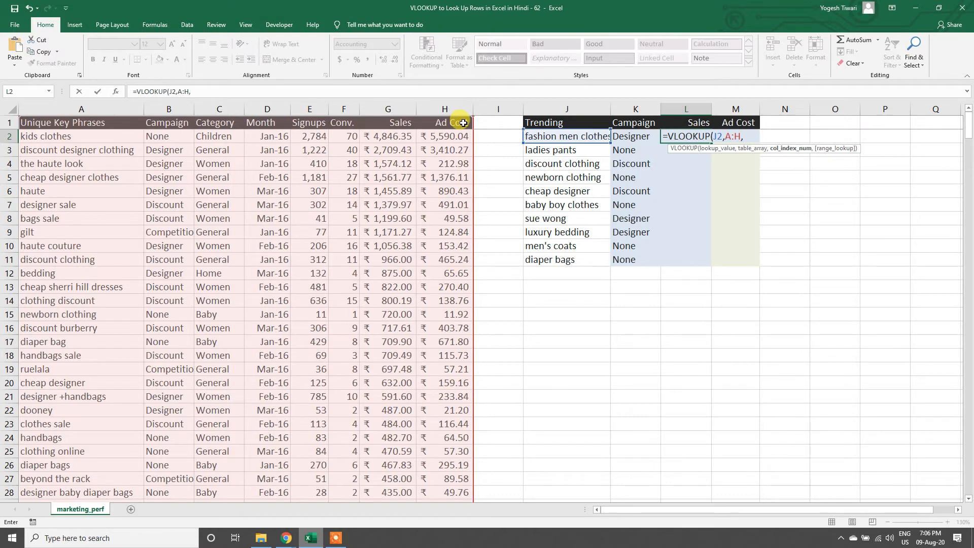
{"action": "type", "text": "7,0"}
{"action": "key", "text": "Return"}
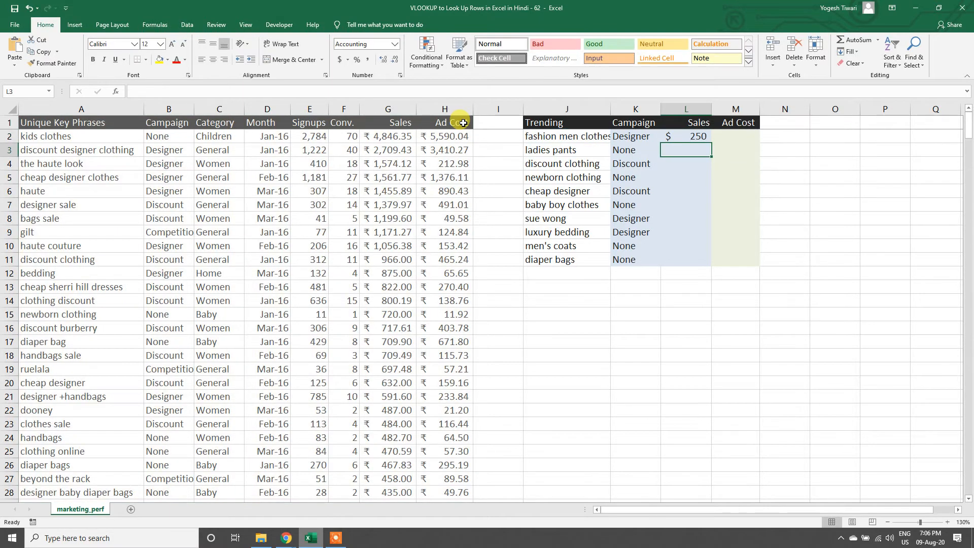
Step: Apply the ₹ English (India) accounting format to L2 and fill its formula down to L11
{"action": "left_click", "coordinate": [692, 136]}
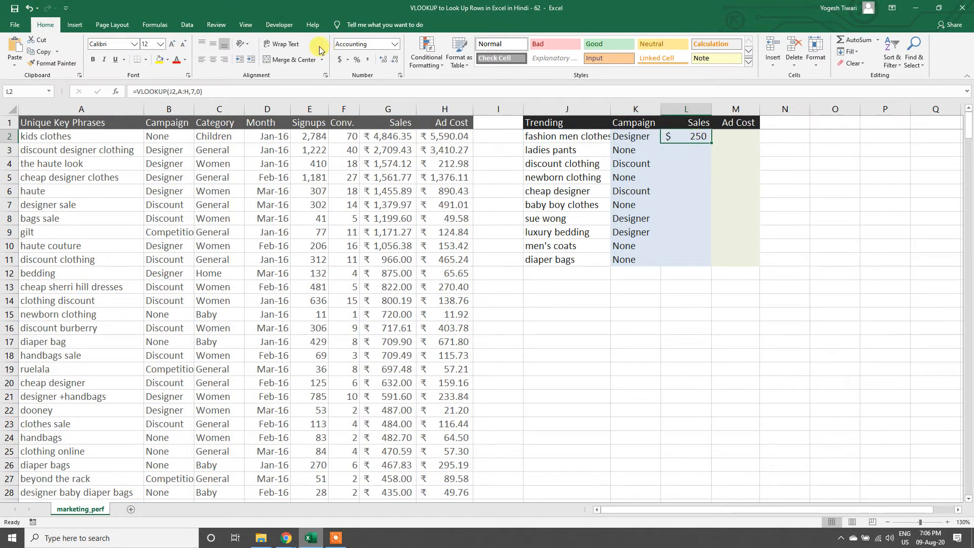
{"action": "left_click", "coordinate": [348, 60]}
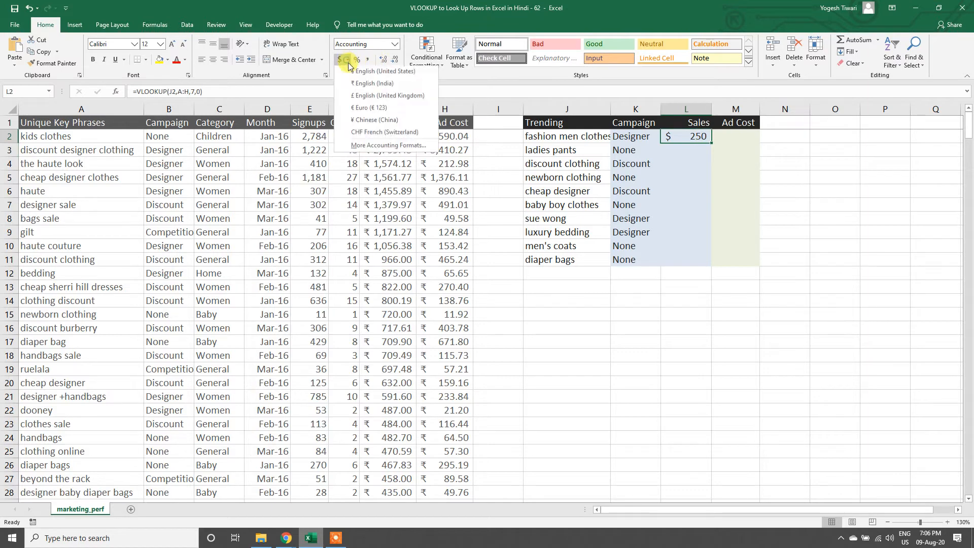
{"action": "left_click", "coordinate": [372, 83]}
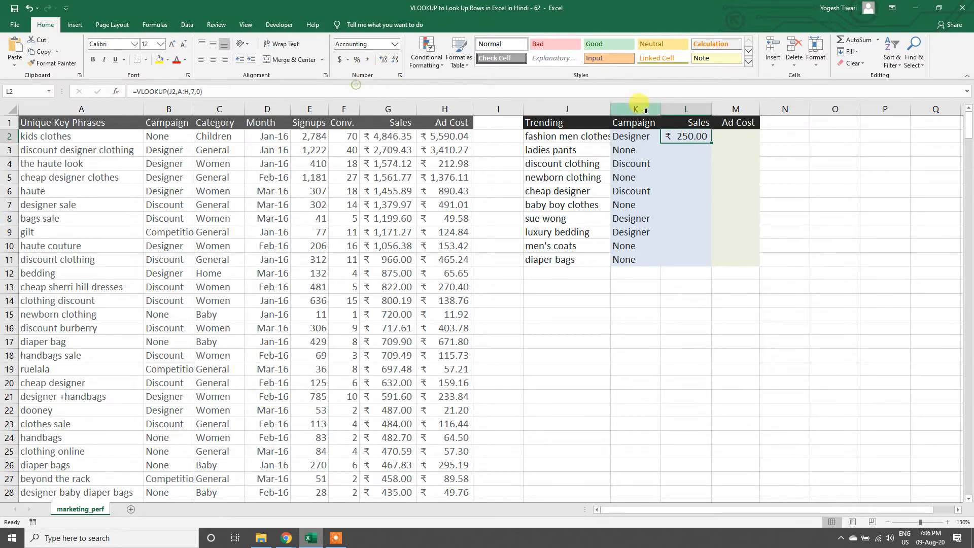
{"action": "double_click", "coordinate": [712, 142]}
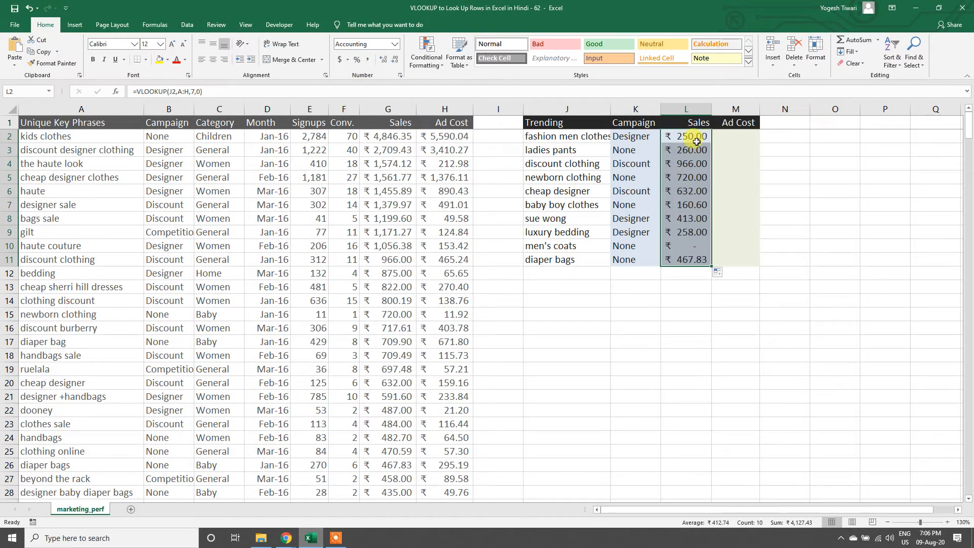
Step: Apply the ₹ English (India) accounting format to the Ad Cost cells M2:M11
{"action": "left_click", "coordinate": [727, 135]}
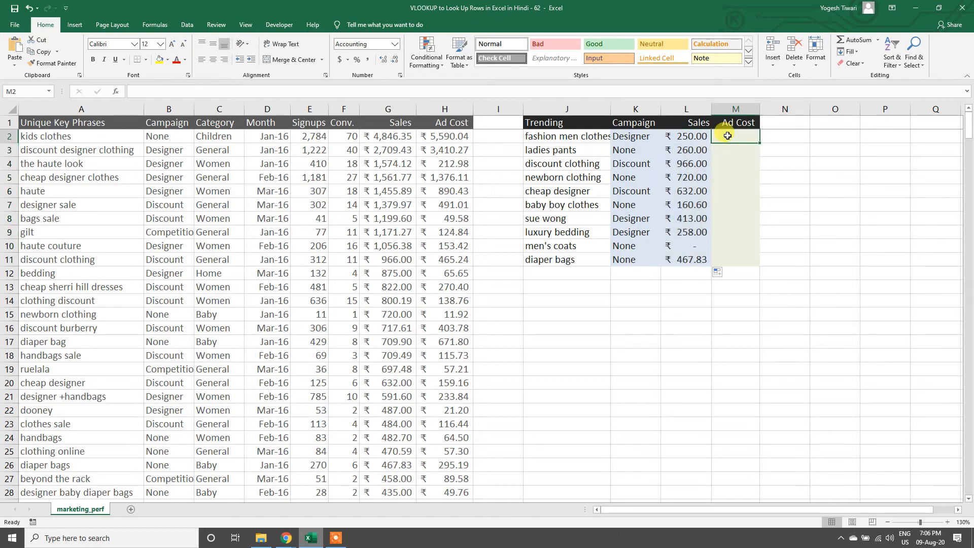
{"action": "left_click_drag", "start_coordinate": [728, 135], "coordinate": [720, 260]}
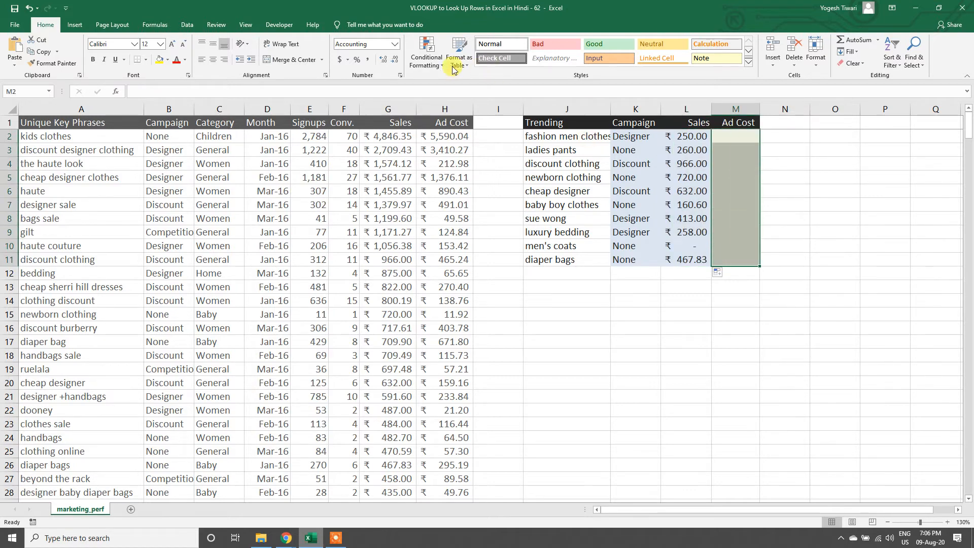
{"action": "left_click", "coordinate": [348, 60]}
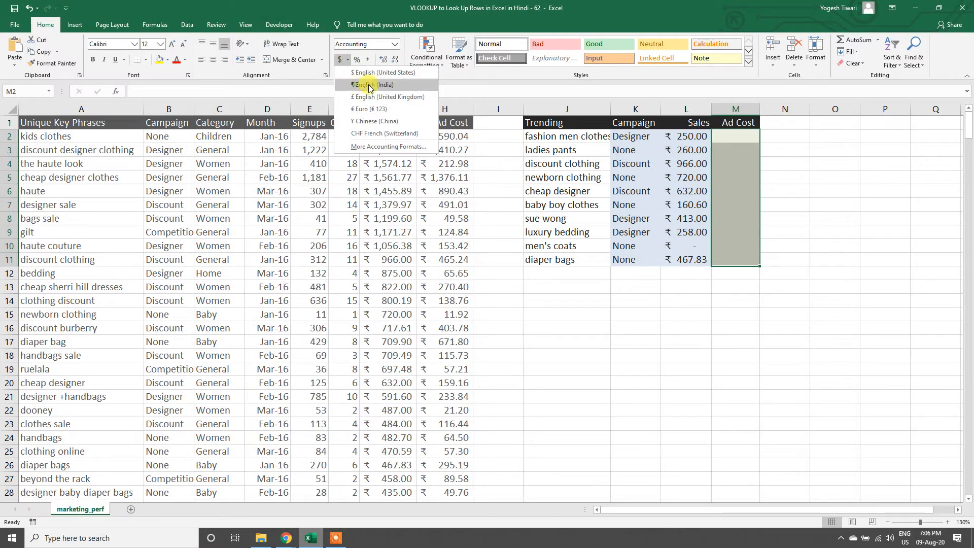
{"action": "left_click", "coordinate": [366, 84]}
Step: Enter =VLOOKUP(J2,A:H,8,0) in M2 to look up the ad cost, and fill the formula down to M11
{"action": "left_click", "coordinate": [736, 139]}
{"action": "type", "text": "=vl"}
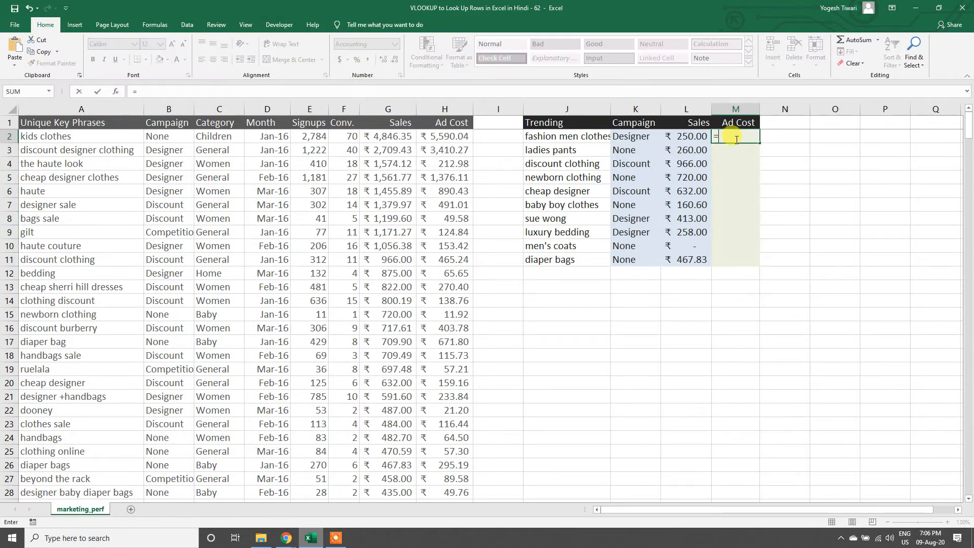
{"action": "key", "text": "Tab"}
{"action": "key", "text": "Left"}
{"action": "key", "text": "Left"}
{"action": "key", "text": "Left"}
{"action": "key", "text": "Left"}
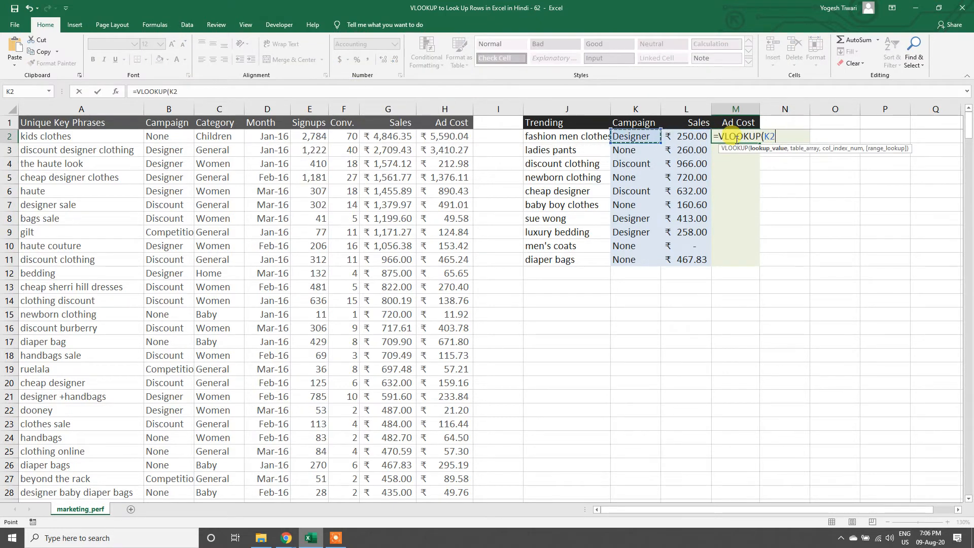
{"action": "key", "text": "Right"}
{"action": "type", "text": ","}
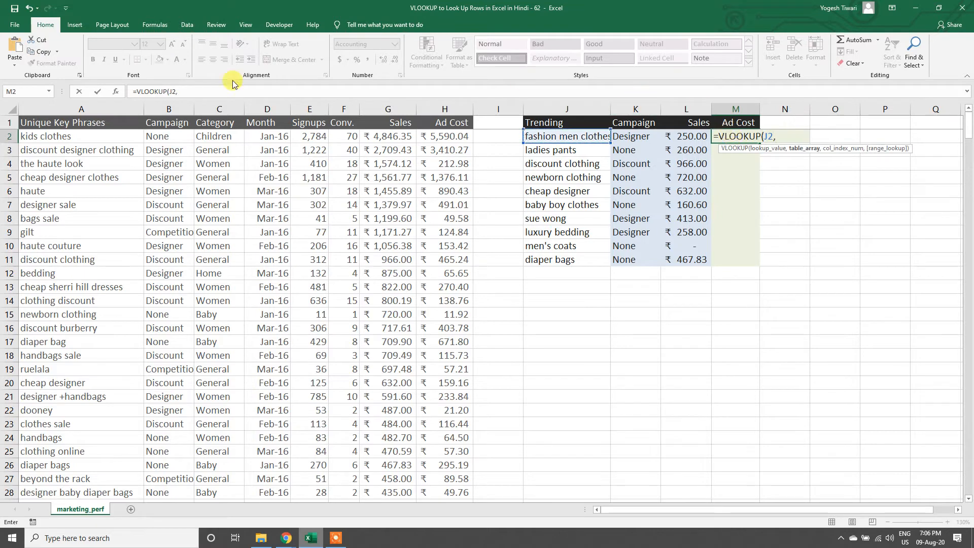
{"action": "left_click", "coordinate": [76, 109]}
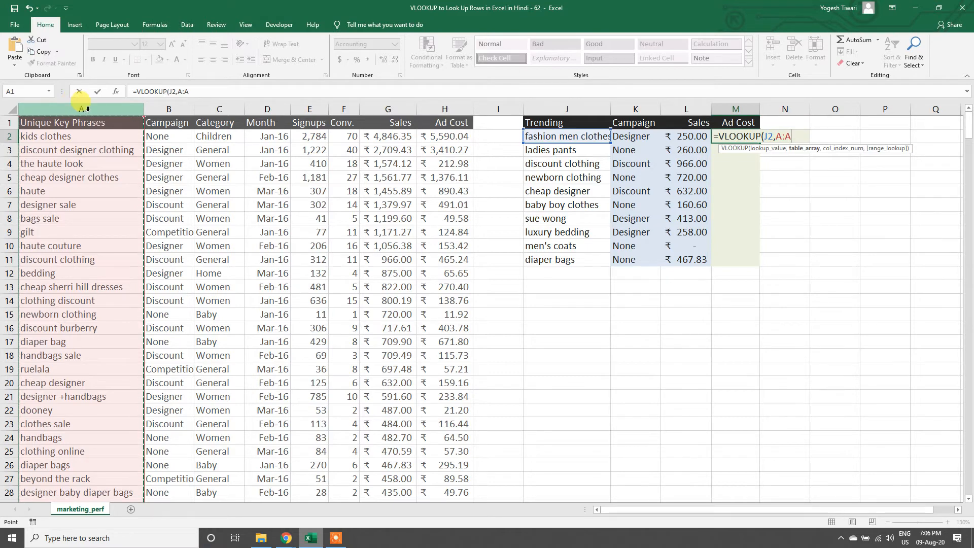
{"action": "left_click_drag", "start_coordinate": [76, 109], "coordinate": [451, 113]}
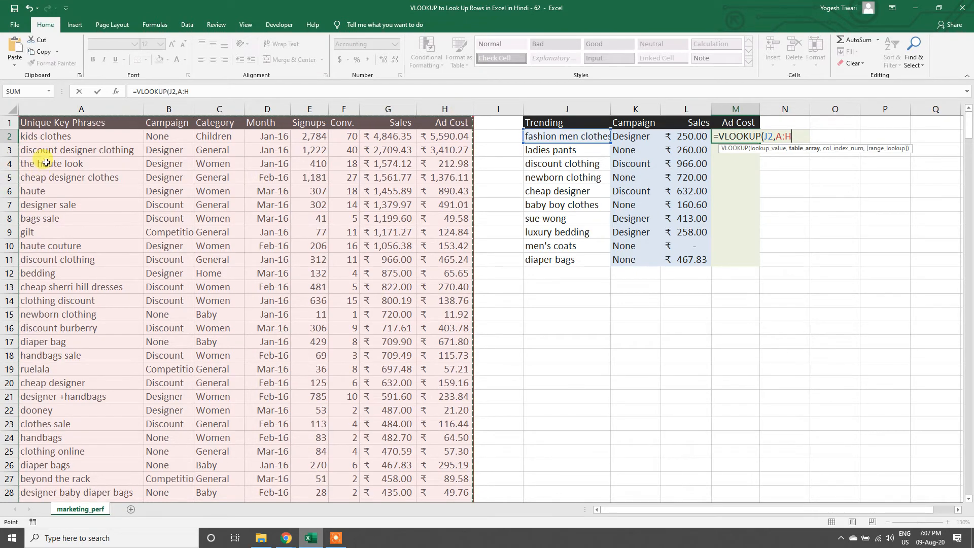
{"action": "type", "text": ","}
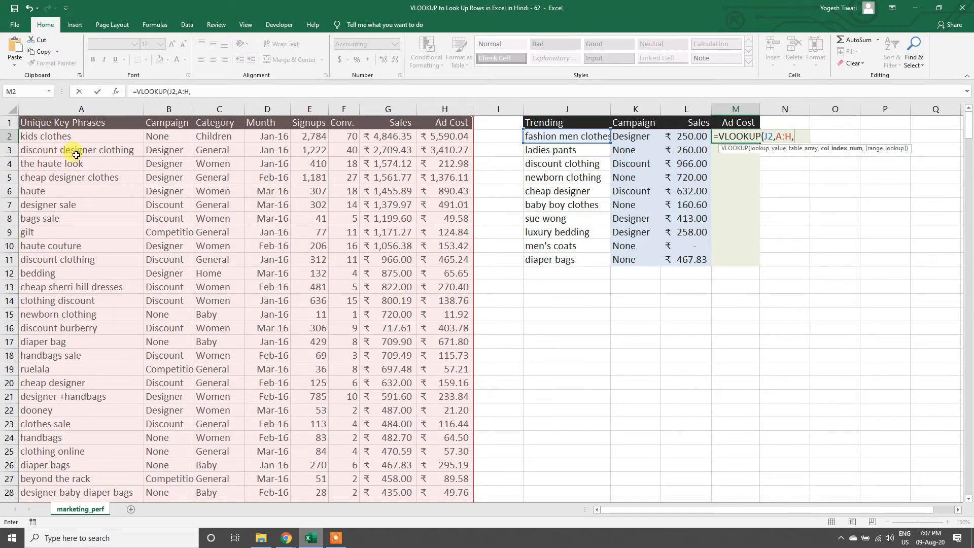
{"action": "type", "text": "8,0"}
{"action": "key", "text": "ctrl+Return"}
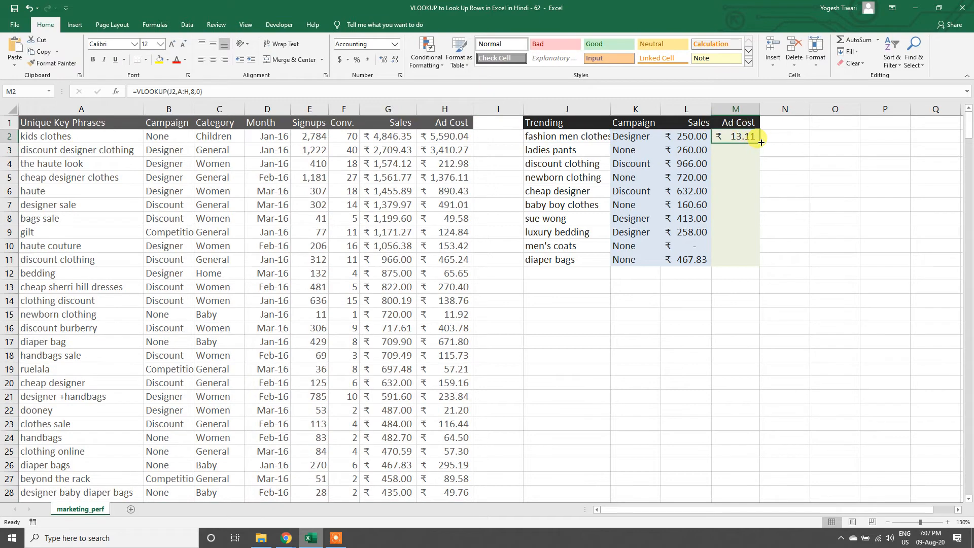
{"action": "double_click", "coordinate": [759, 143]}
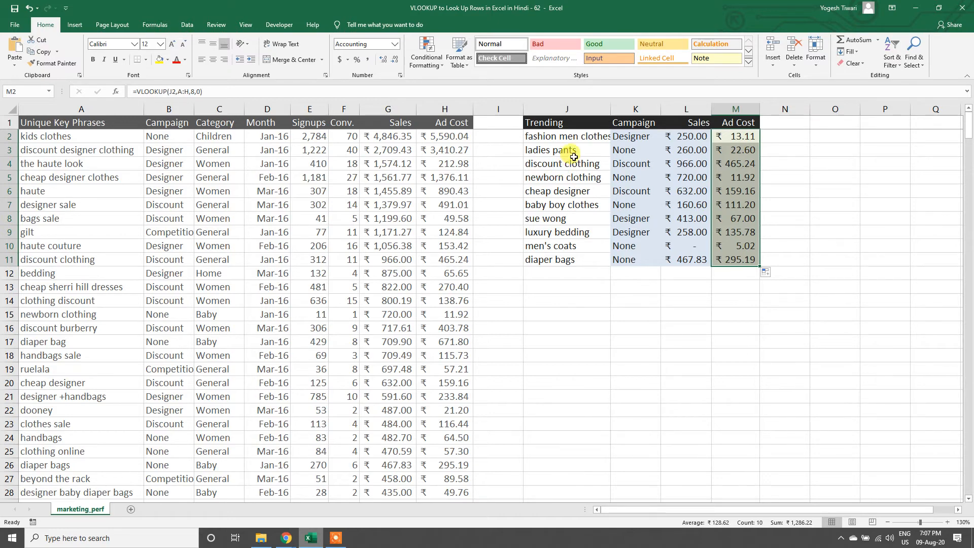
Step: Clear the Campaign, Sales and Ad Cost lookup formulas from K2:M11
{"action": "left_click_drag", "start_coordinate": [622, 136], "coordinate": [724, 260]}
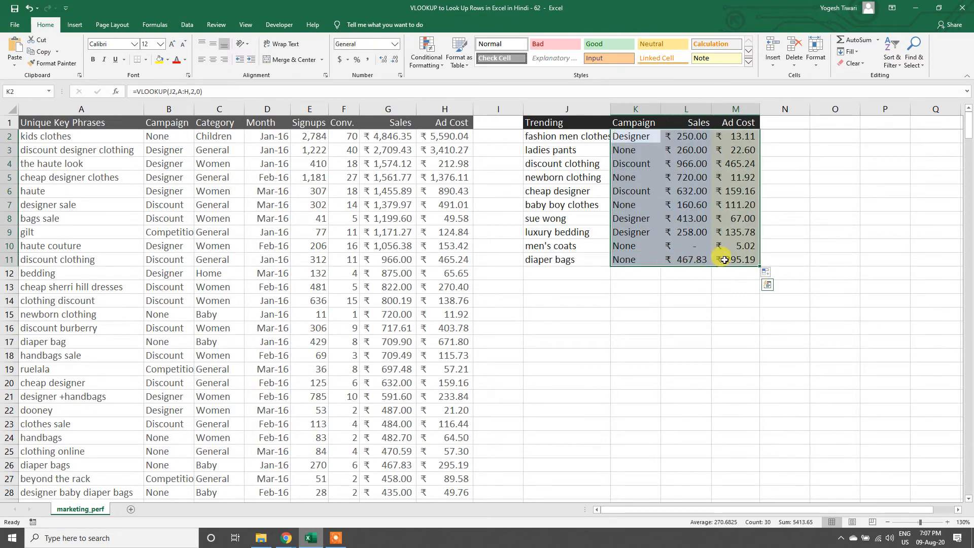
{"action": "key", "text": "Delete"}
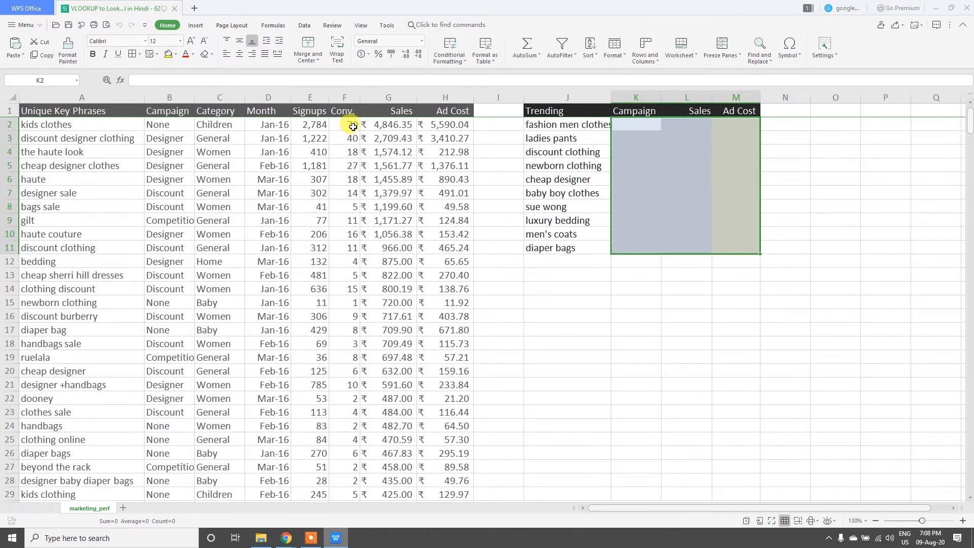
Step: Enter =VLOOKUP(J2,A:H,2,0) in K2 to look up the campaign of the first Trending key phrase
{"action": "left_click", "coordinate": [315, 137]}
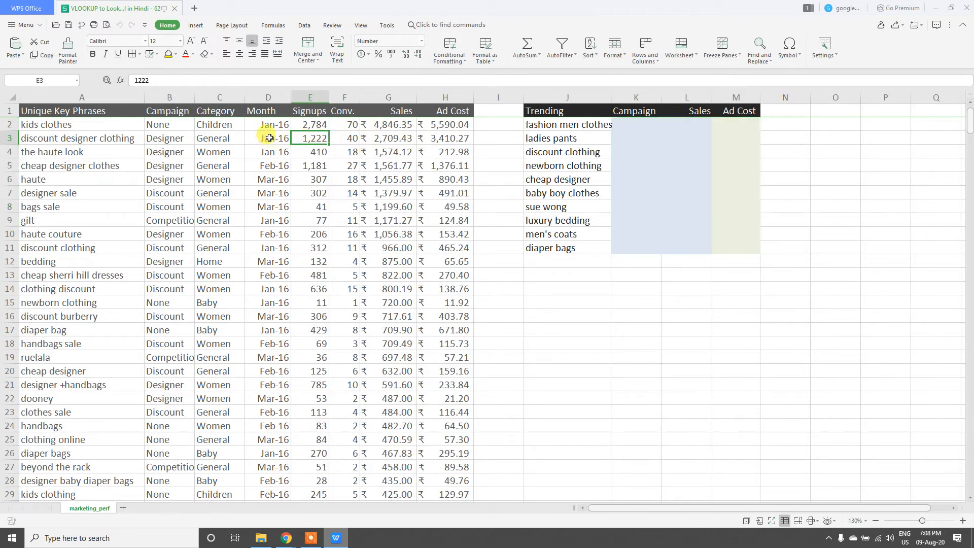
{"action": "left_click", "coordinate": [628, 123]}
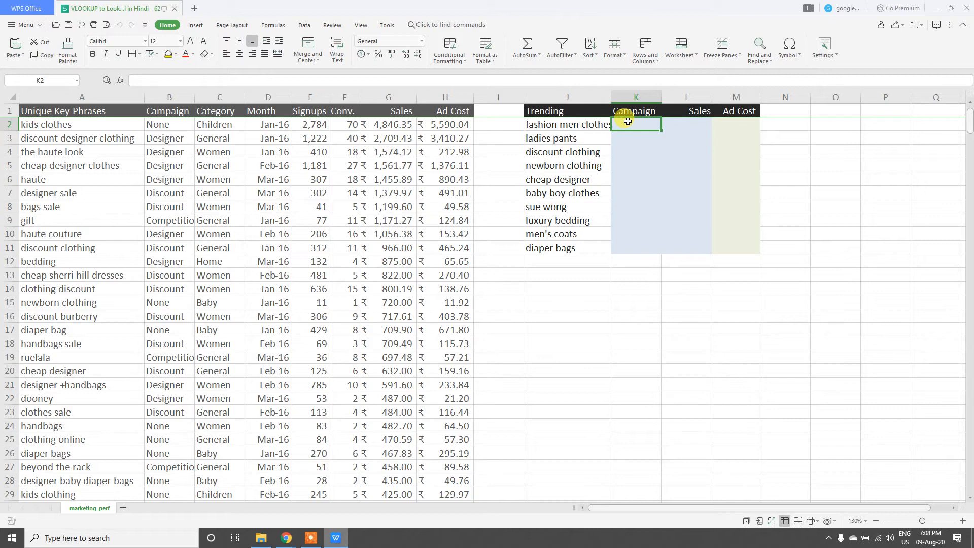
{"action": "type", "text": "=VLOOKUP("}
{"action": "key", "text": "Tab"}
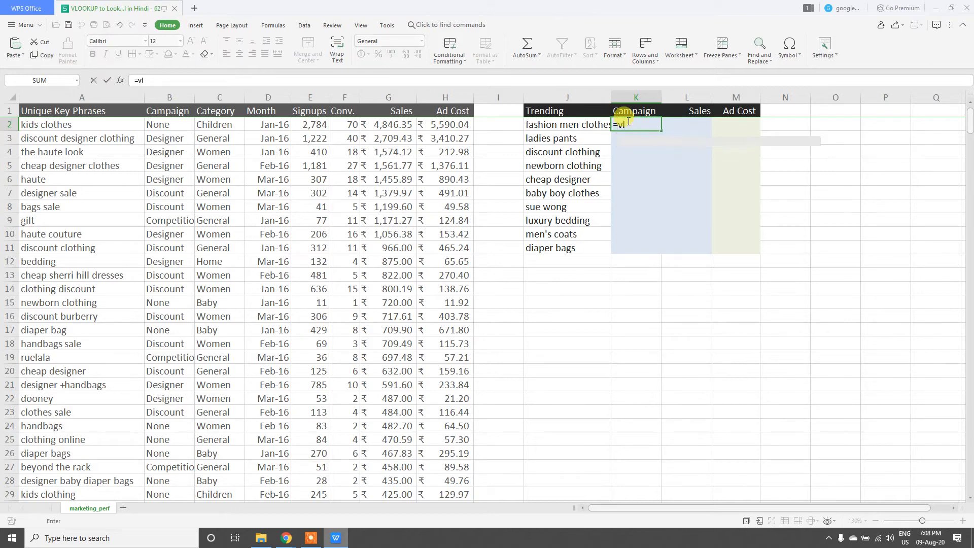
{"action": "key", "text": "Left"}
{"action": "type", "text": ","}
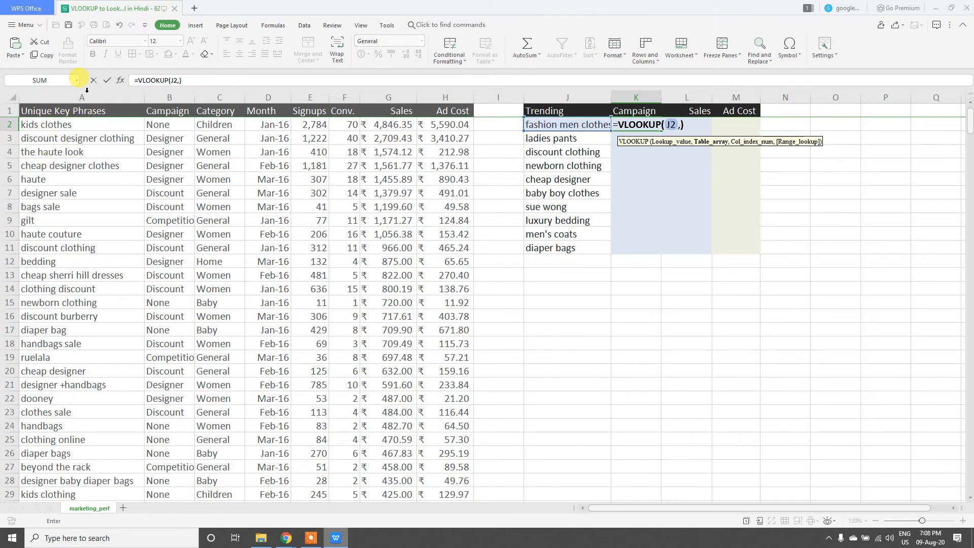
{"action": "left_click", "coordinate": [87, 91]}
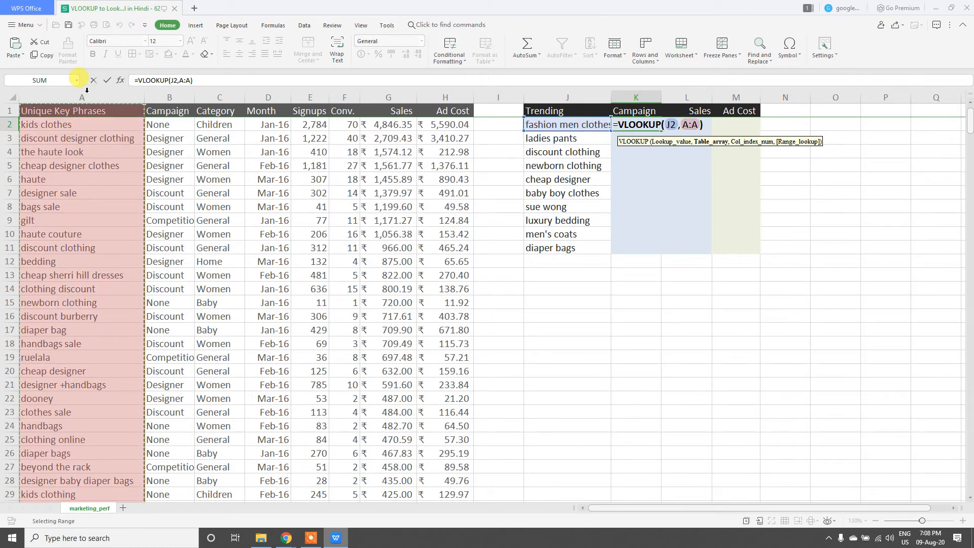
{"action": "left_click_drag", "start_coordinate": [86, 90], "coordinate": [436, 106]}
{"action": "type", "text": ","}
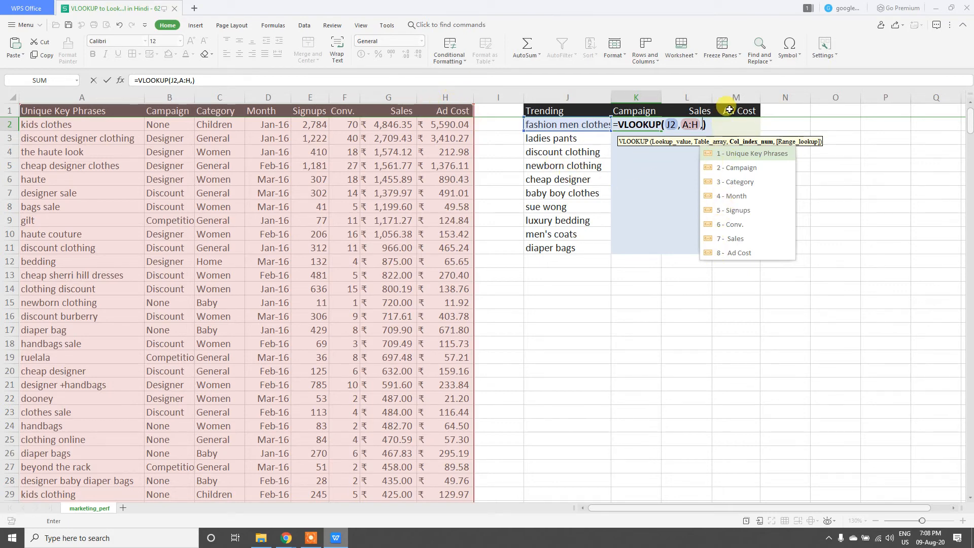
{"action": "key", "text": "Down"}
{"action": "key", "text": "Down"}
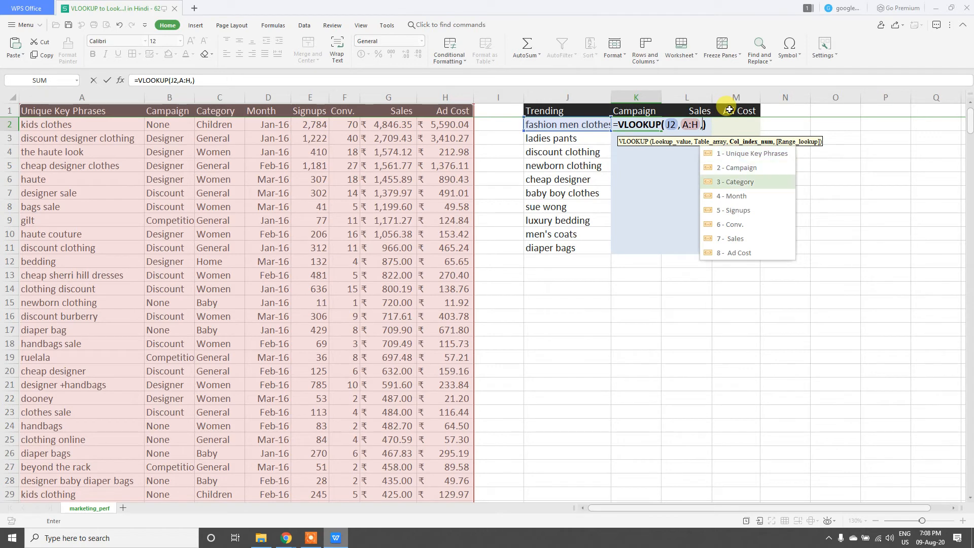
{"action": "key", "text": "Up"}
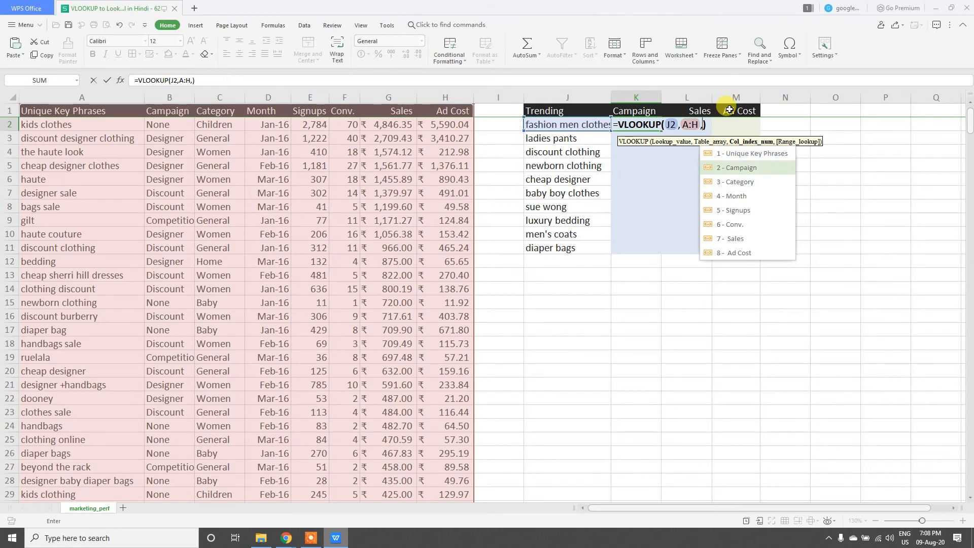
{"action": "key", "text": "Down"}
{"action": "key", "text": "Down"}
{"action": "key", "text": "Up"}
{"action": "key", "text": "Up"}
{"action": "type", "text": "2,0"}
{"action": "key", "text": "Return"}
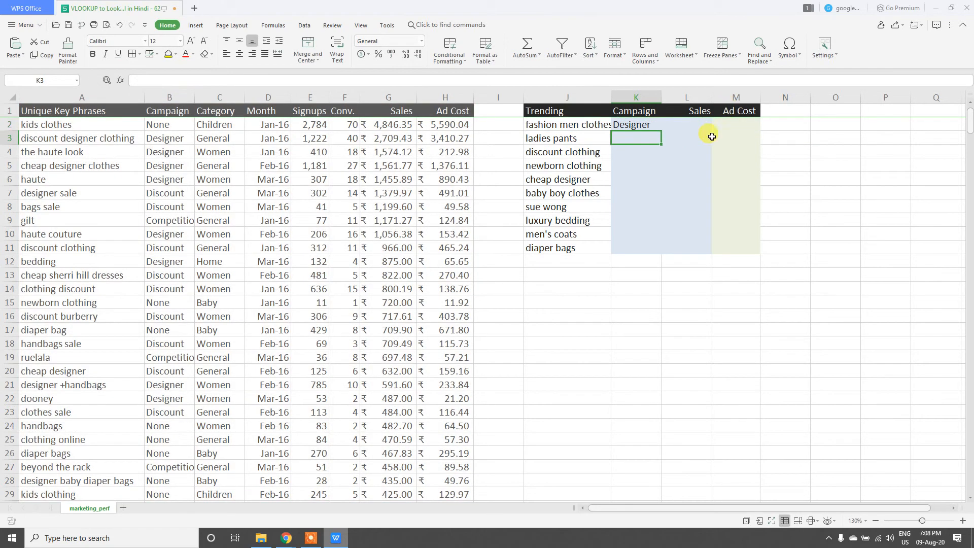
{"action": "left_click", "coordinate": [643, 124]}
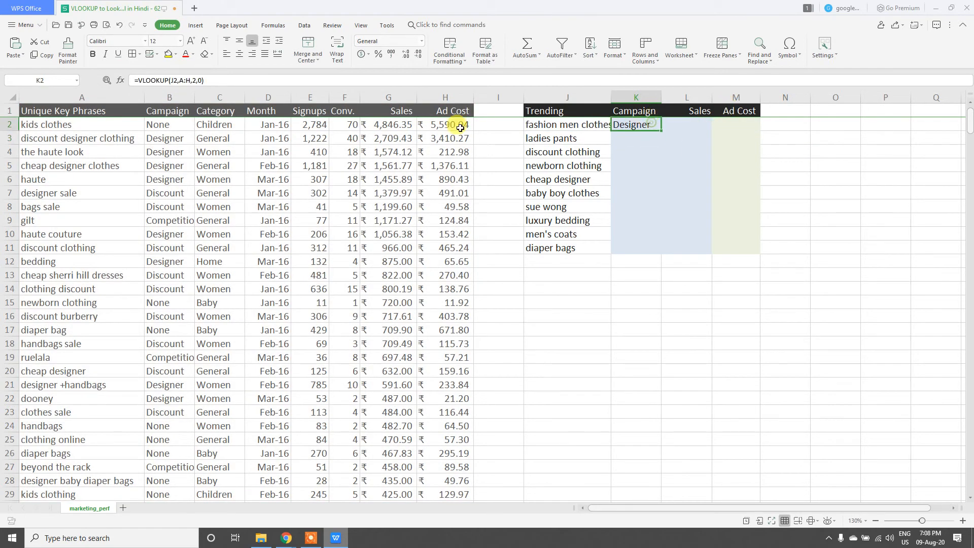
Step: Enter a VLOOKUP in L2 that finds J2 in columns A:H and returns column 7, Sales, with an exact match
{"action": "left_click", "coordinate": [689, 125]}
{"action": "type", "text": "=vlo"}
{"action": "key", "text": "Tab"}
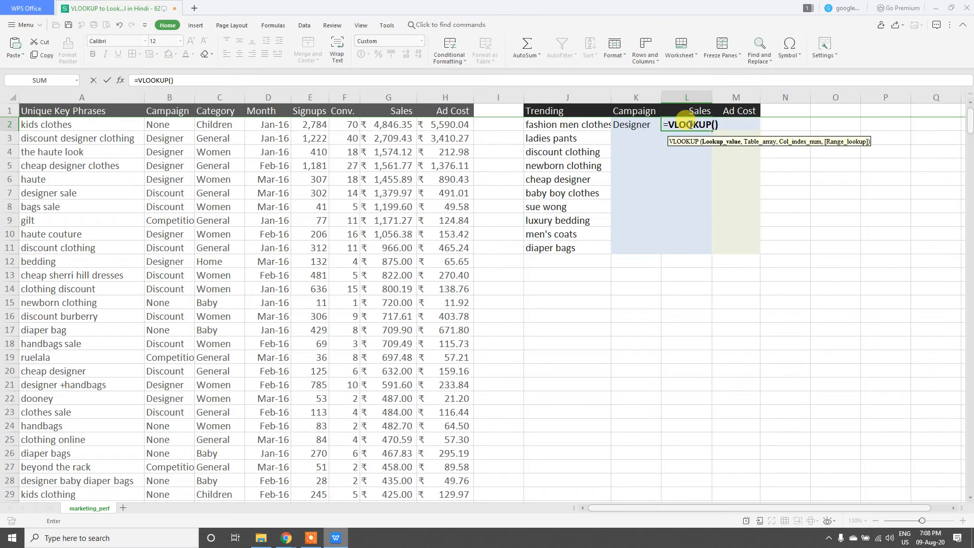
{"action": "key", "text": "Left"}
{"action": "key", "text": "Left"}
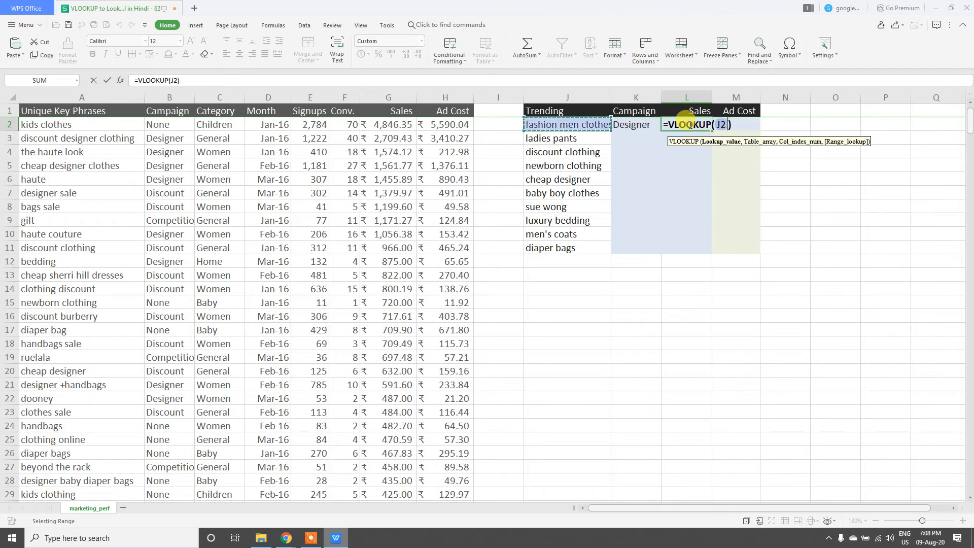
{"action": "type", "text": ","}
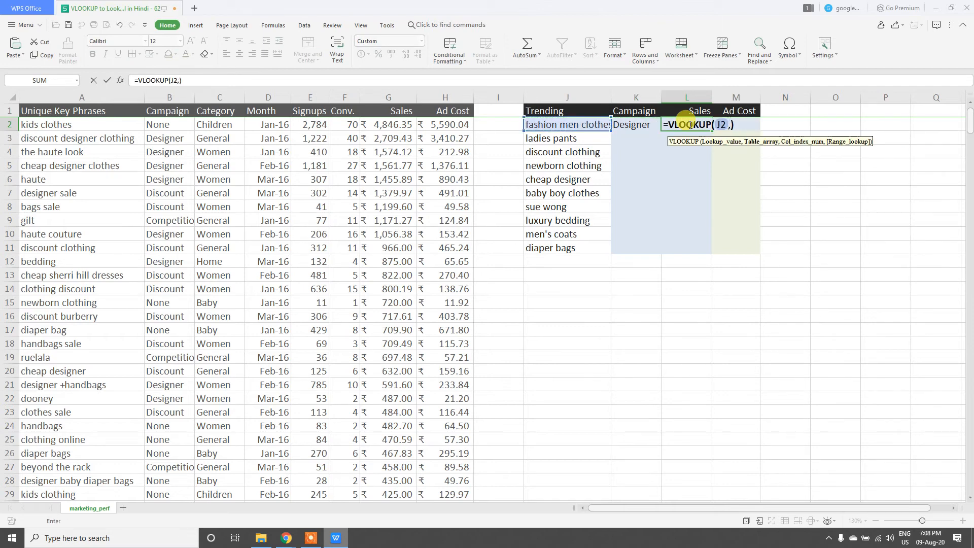
{"action": "left_click_drag", "start_coordinate": [101, 97], "coordinate": [451, 94]}
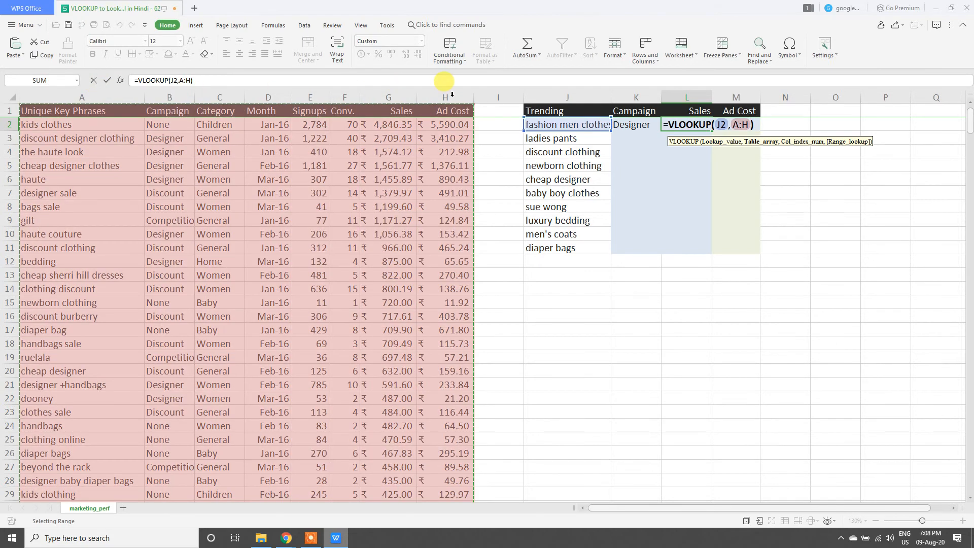
{"action": "type", "text": ","}
{"action": "key", "text": "Down"}
{"action": "key", "text": "Down"}
{"action": "key", "text": "Down"}
{"action": "key", "text": "Down"}
{"action": "key", "text": "Down"}
{"action": "key", "text": "Down"}
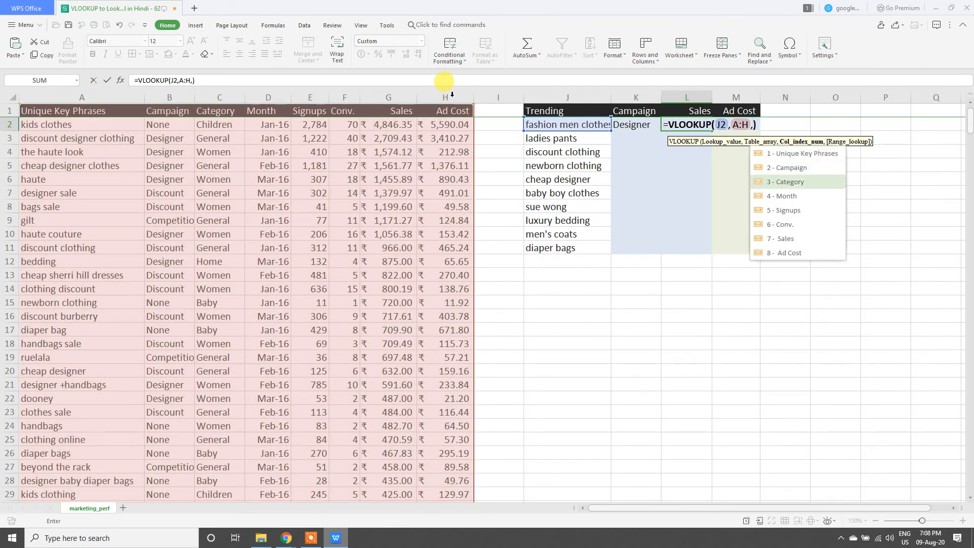
{"action": "key", "text": "Tab"}
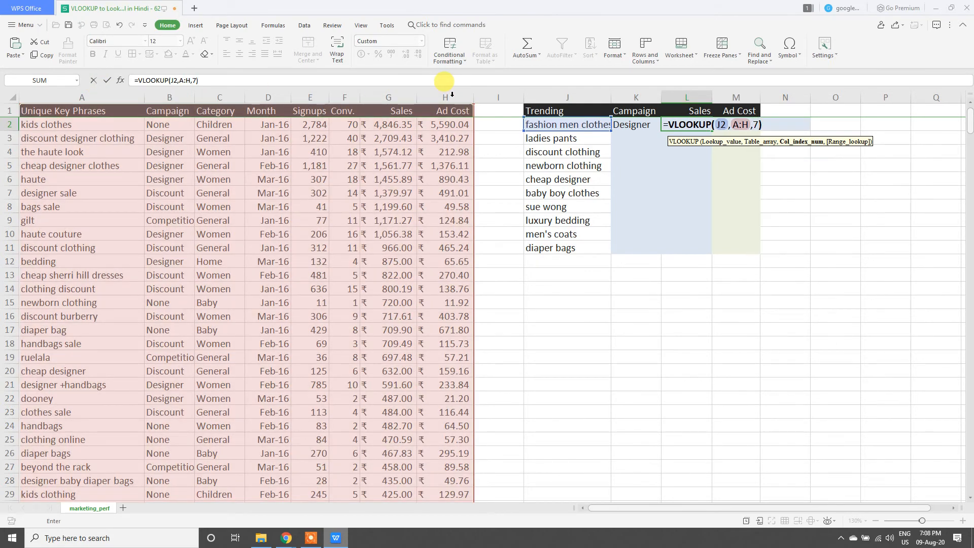
{"action": "type", "text": ","}
{"action": "key", "text": "Return"}
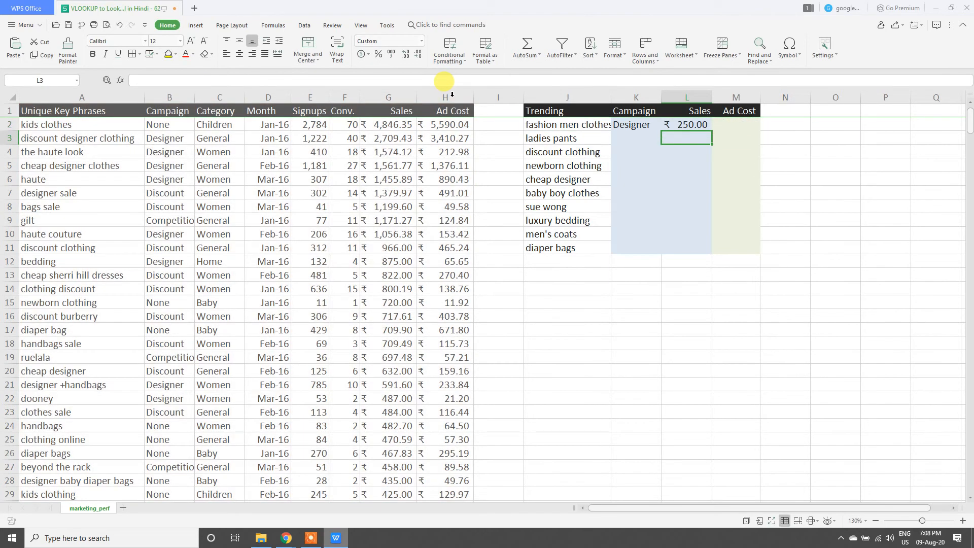
Step: Enter =VLOOKUP(J2,A:H,8,0) in M2 to look up the ad cost of the first Trending key phrase
{"action": "left_click", "coordinate": [724, 123]}
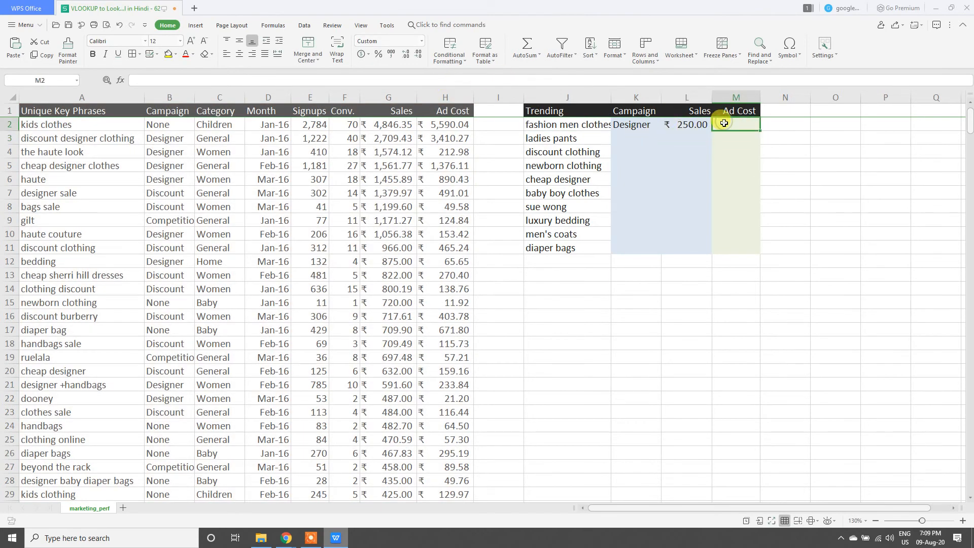
{"action": "type", "text": "=vlo"}
{"action": "key", "text": "Tab"}
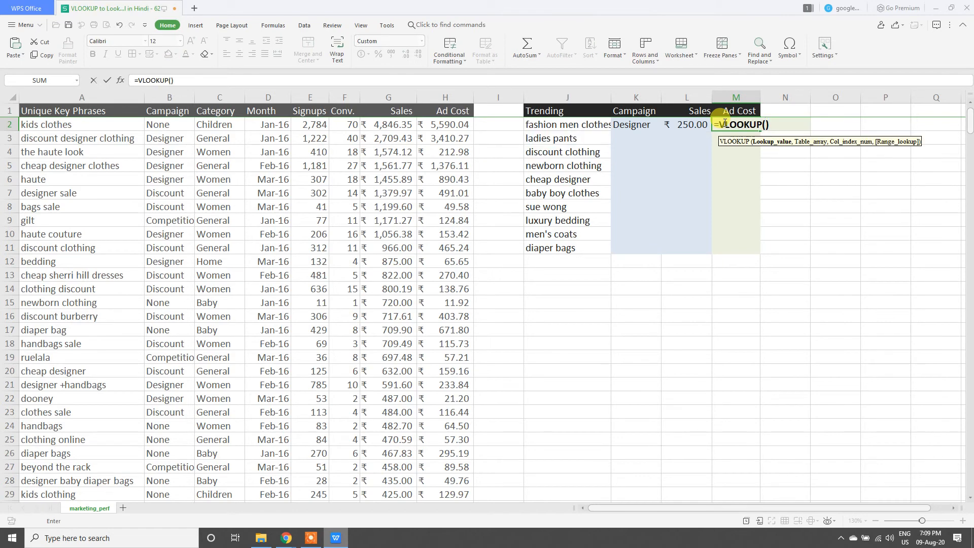
{"action": "key", "text": "Left"}
{"action": "key", "text": "Left"}
{"action": "key", "text": "Left"}
{"action": "type", "text": ","}
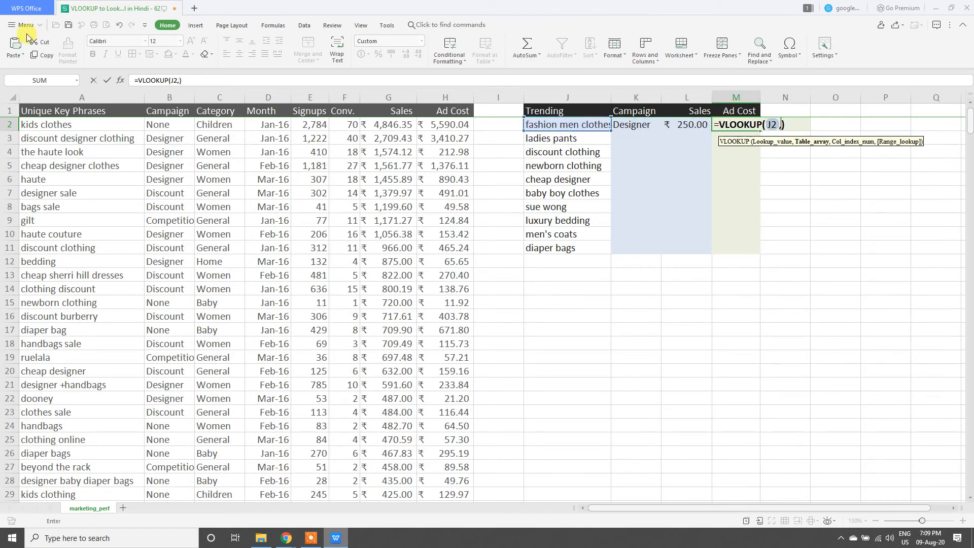
{"action": "left_click_drag", "start_coordinate": [94, 98], "coordinate": [452, 95]}
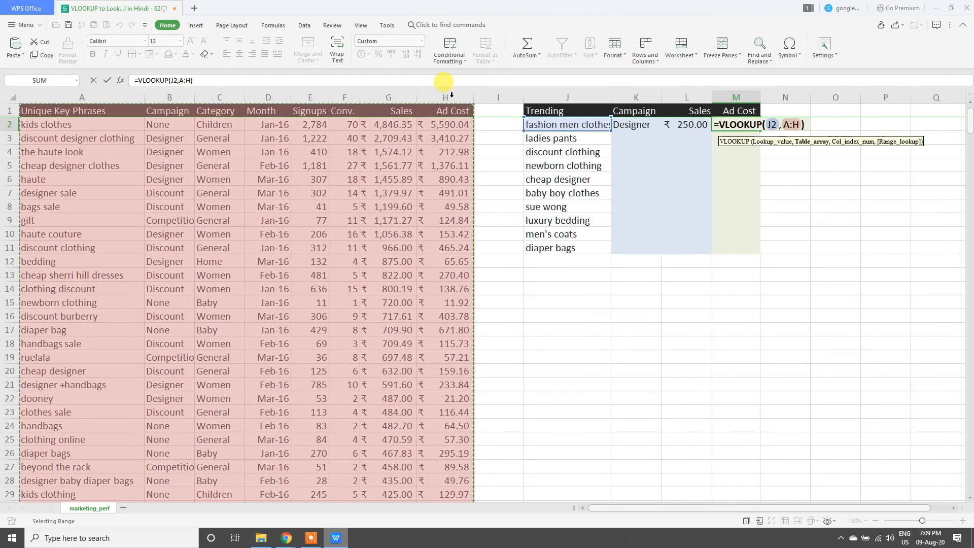
{"action": "type", "text": ","}
{"action": "key", "text": "Up"}
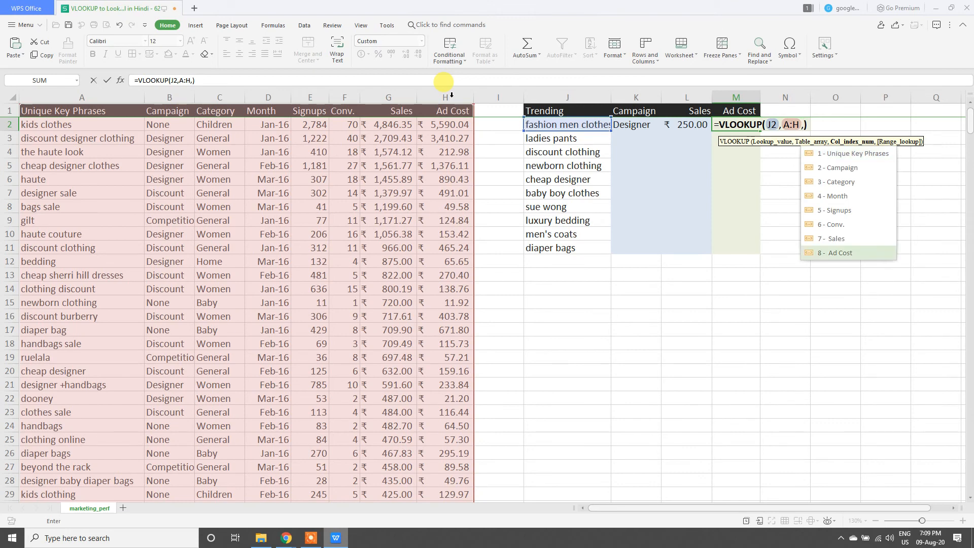
{"action": "type", "text": "8,0"}
{"action": "key", "text": "Return"}
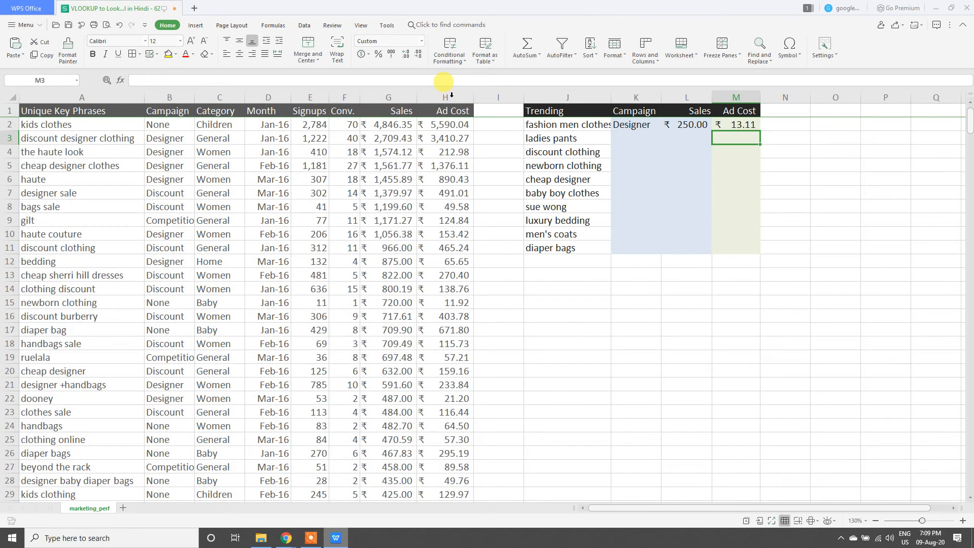
Step: Try the campaign lookup =VLOOKUP(J3,A:H,2,0) in K3 for ladies pants and clear the cell again
{"action": "key", "text": "Left"}
{"action": "key", "text": "Left"}
{"action": "type", "text": "=vlo"}
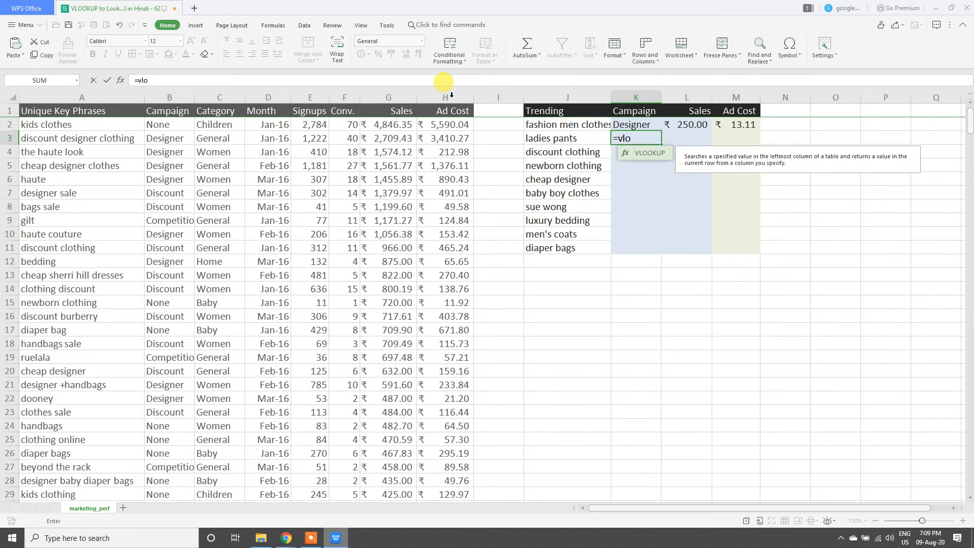
{"action": "key", "text": "Tab"}
{"action": "key", "text": "Left"}
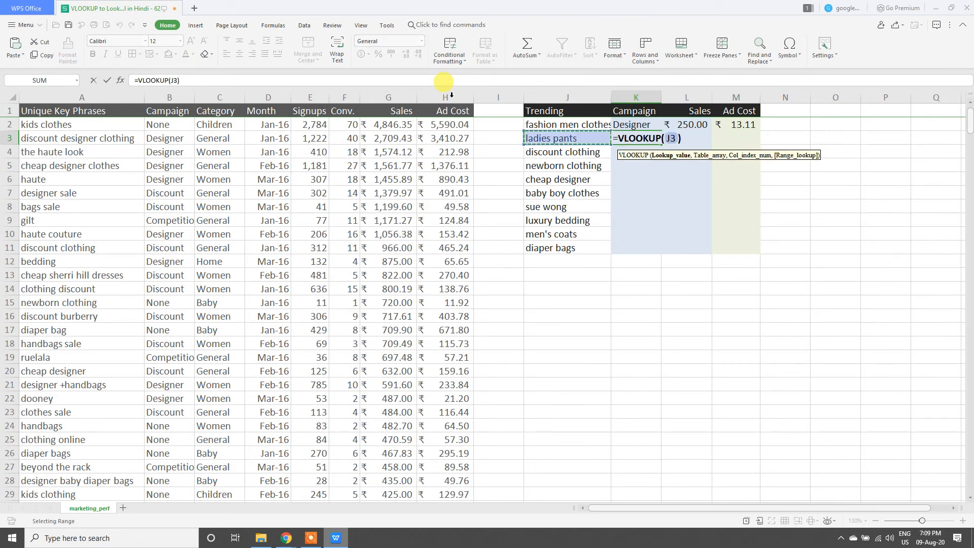
{"action": "type", "text": ","}
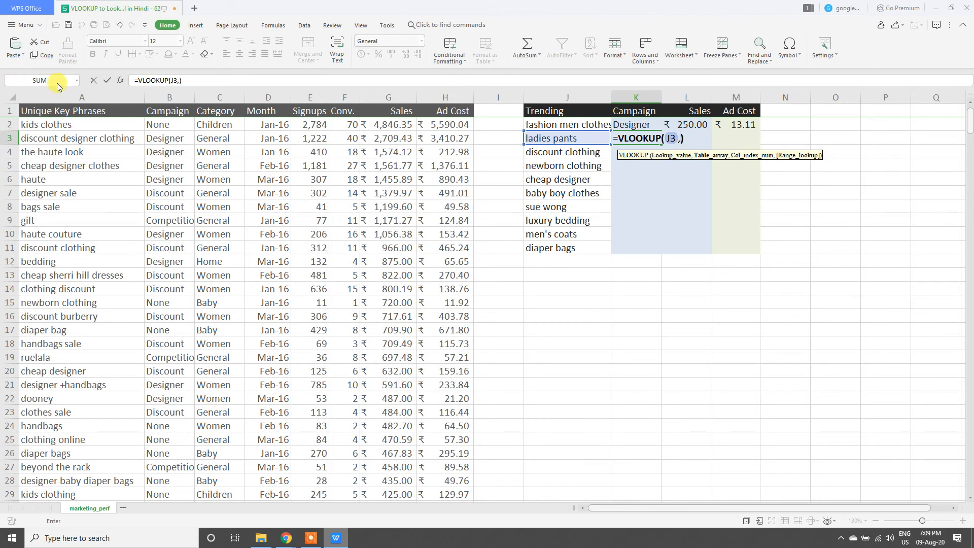
{"action": "left_click", "coordinate": [85, 94]}
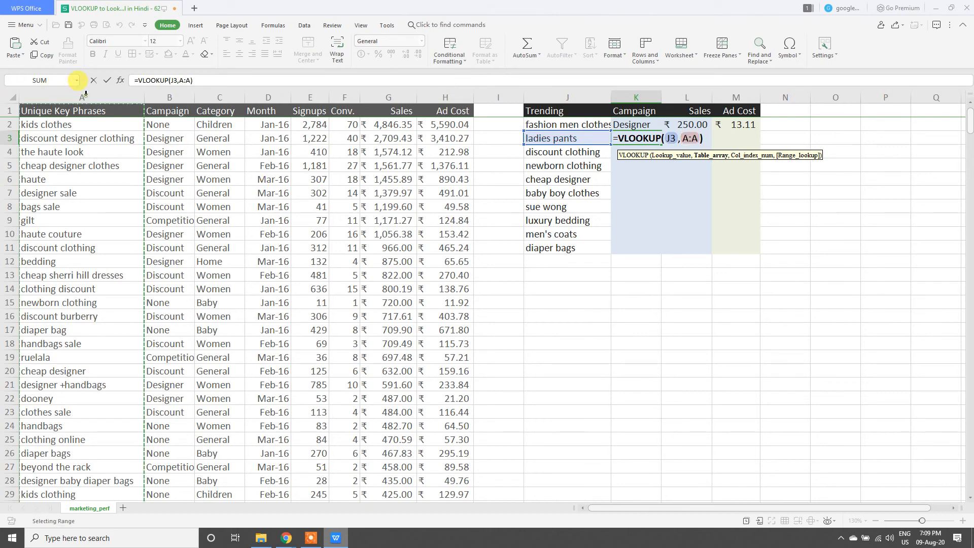
{"action": "left_click_drag", "start_coordinate": [85, 95], "coordinate": [440, 99]}
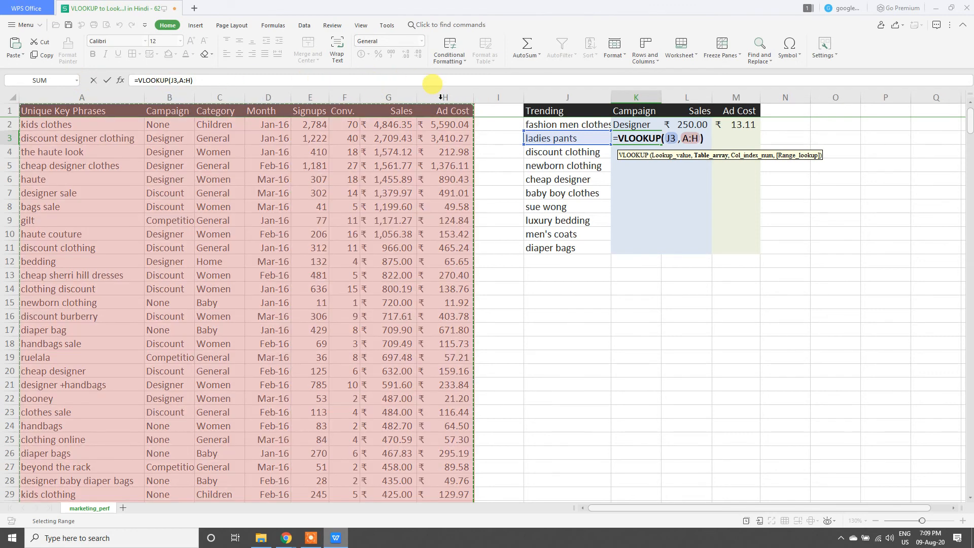
{"action": "type", "text": ","}
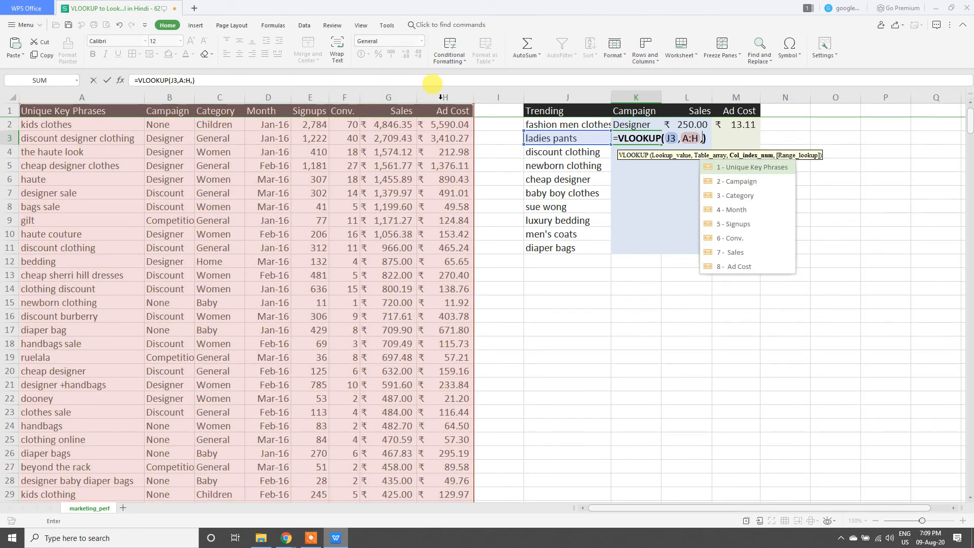
{"action": "key", "text": "Down"}
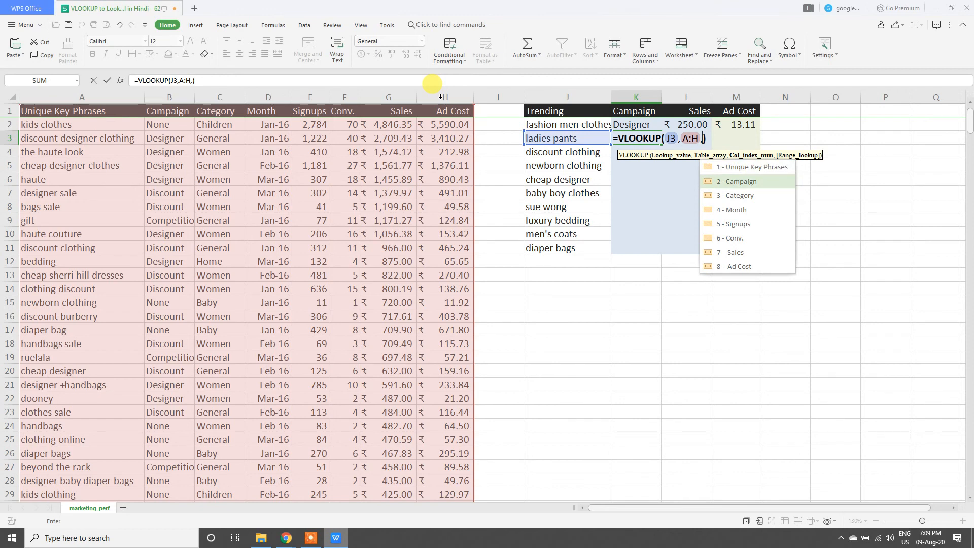
{"action": "key", "text": "Tab"}
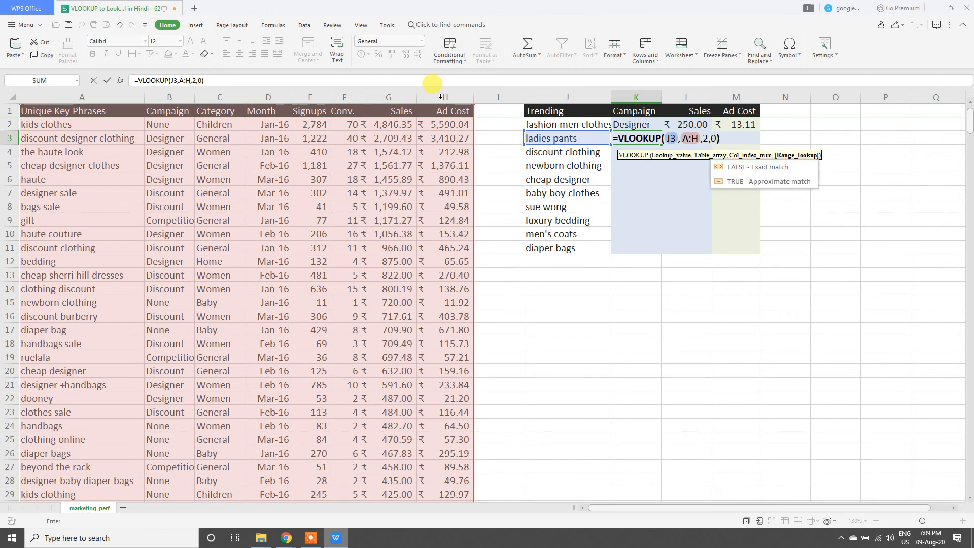
{"action": "key", "text": "Return"}
{"action": "left_click", "coordinate": [622, 138]}
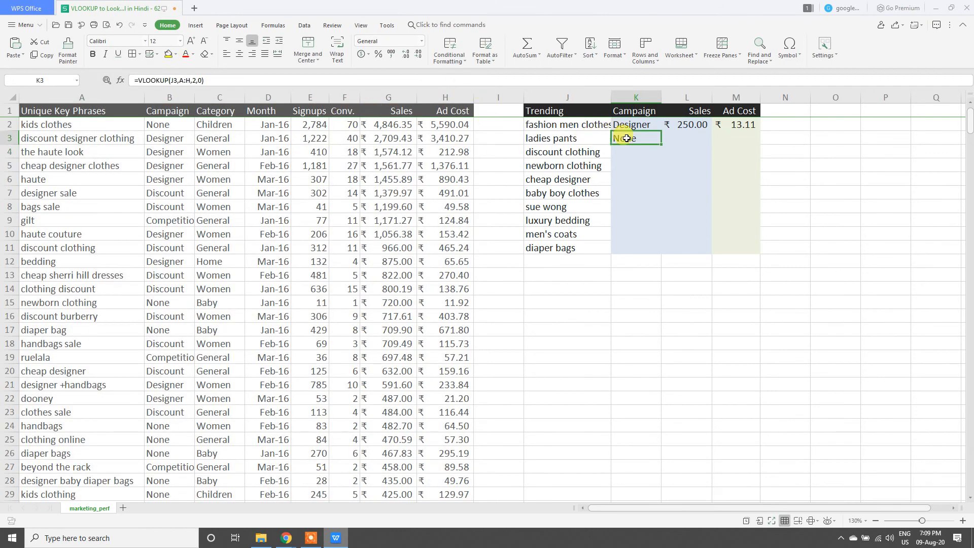
{"action": "key", "text": "Delete"}
Step: Fill the Campaign, Sales and Ad Cost lookup formulas from K2:M2 down to row 11
{"action": "left_click_drag", "start_coordinate": [649, 124], "coordinate": [743, 121]}
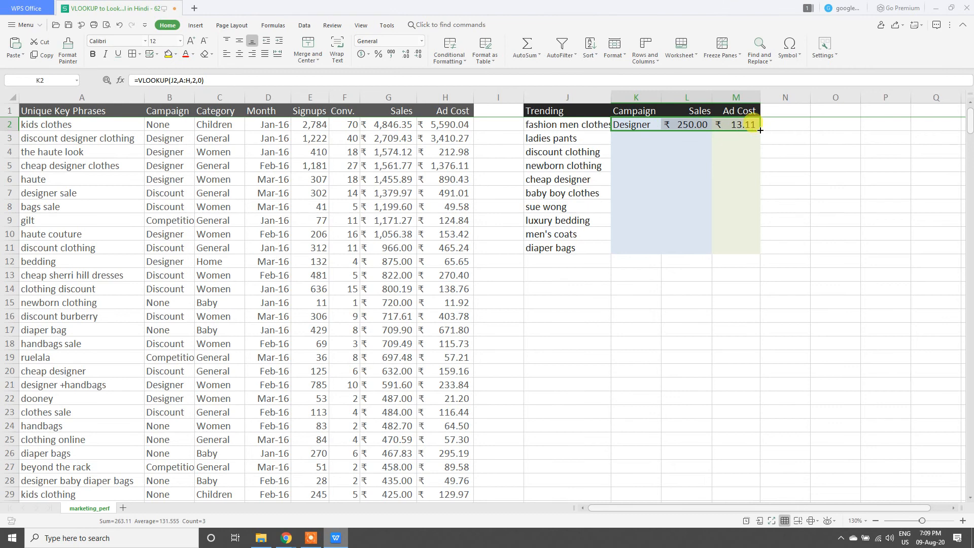
{"action": "double_click", "coordinate": [760, 131]}
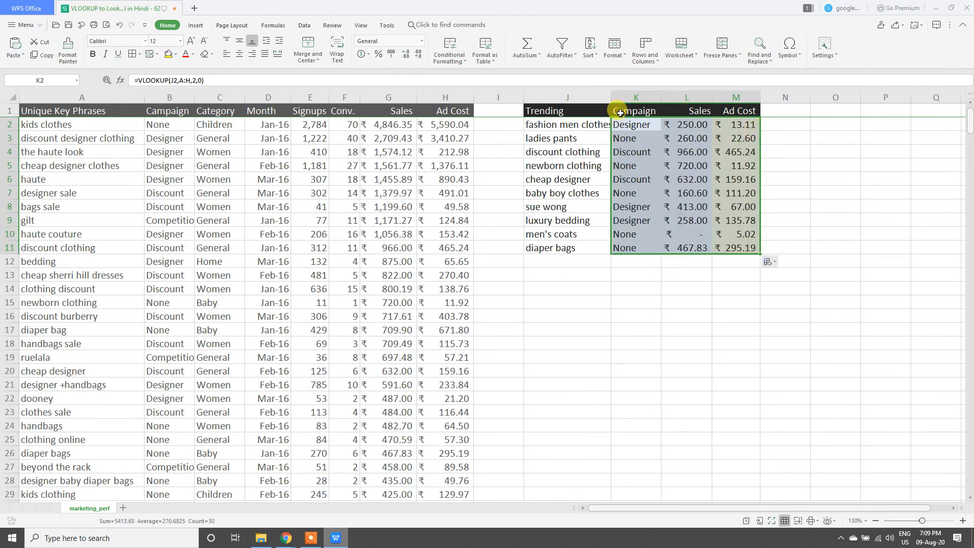